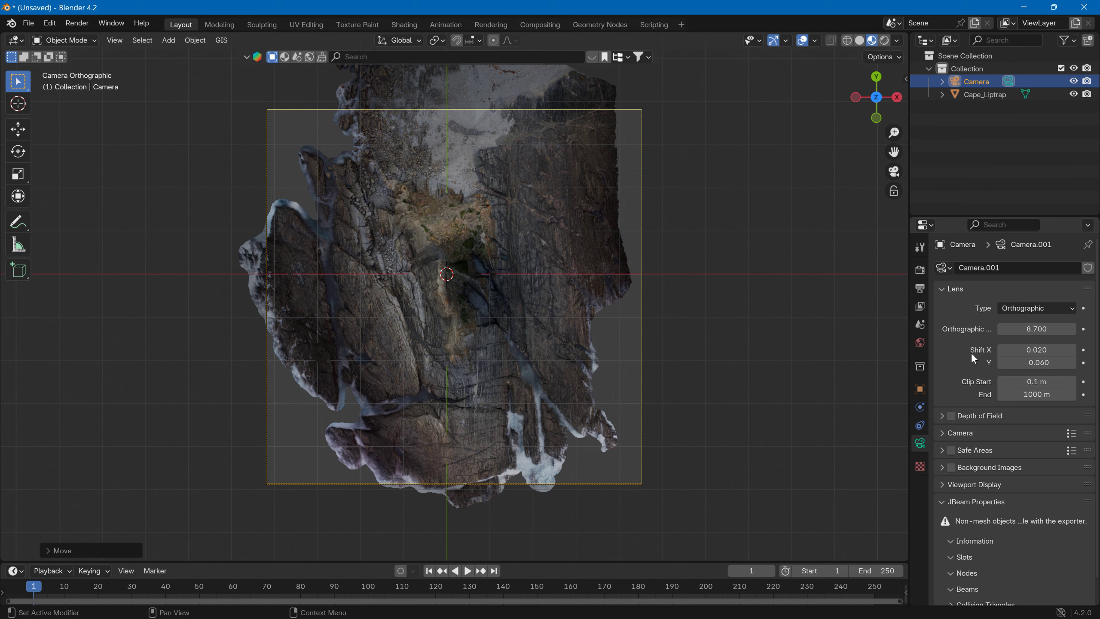
Step: Frame the camera at orthographic scale 6.400, Shift X -0.050, Shift Y -0.020, and show the 8192 px output settings
mouse_move(1027, 329)
left_mouse_down()
mouse_move(1048, 330)
mouse_move(983, 329)
mouse_move(1031, 329)
left_mouse_up()
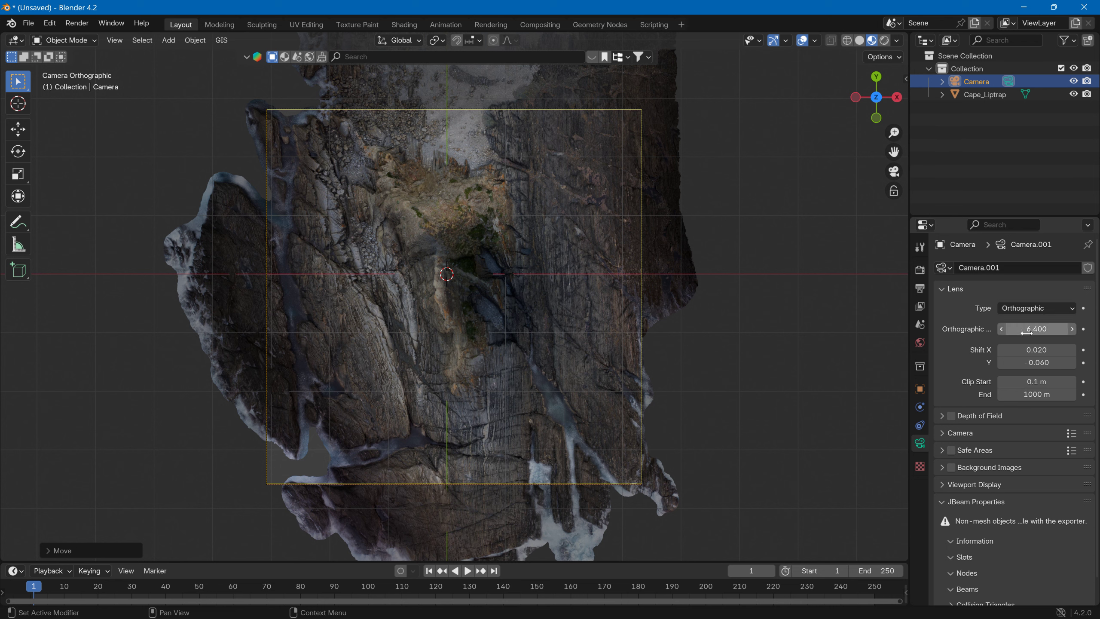
mouse_move(1037, 350)
left_mouse_down()
mouse_move(1022, 350)
mouse_move(1050, 362)
left_mouse_up()
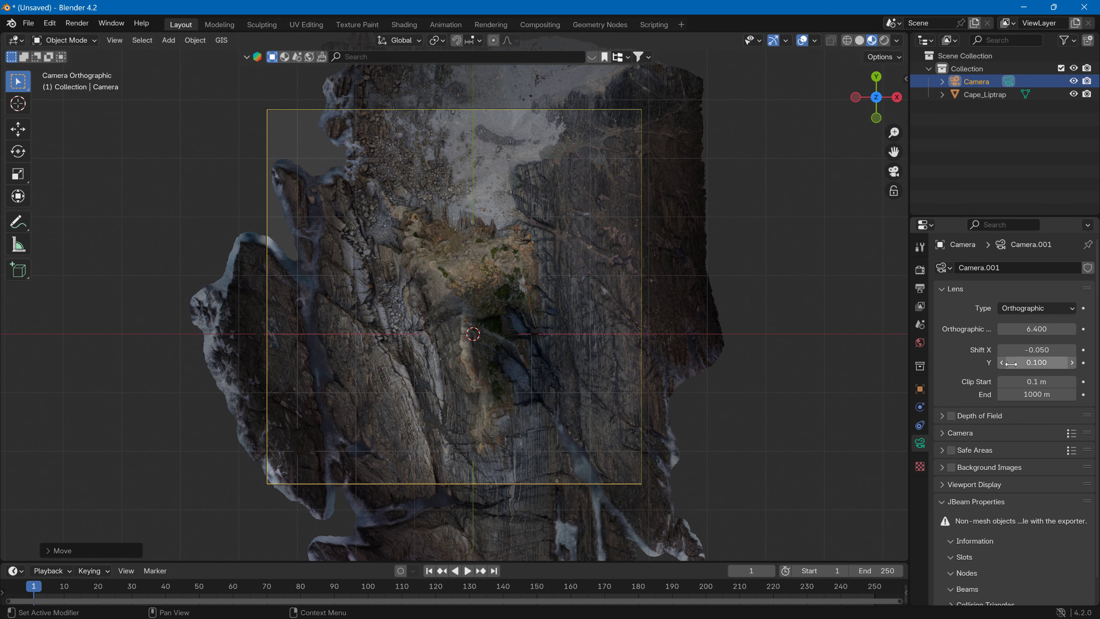
left_click_drag(1039, 363, 996, 362)
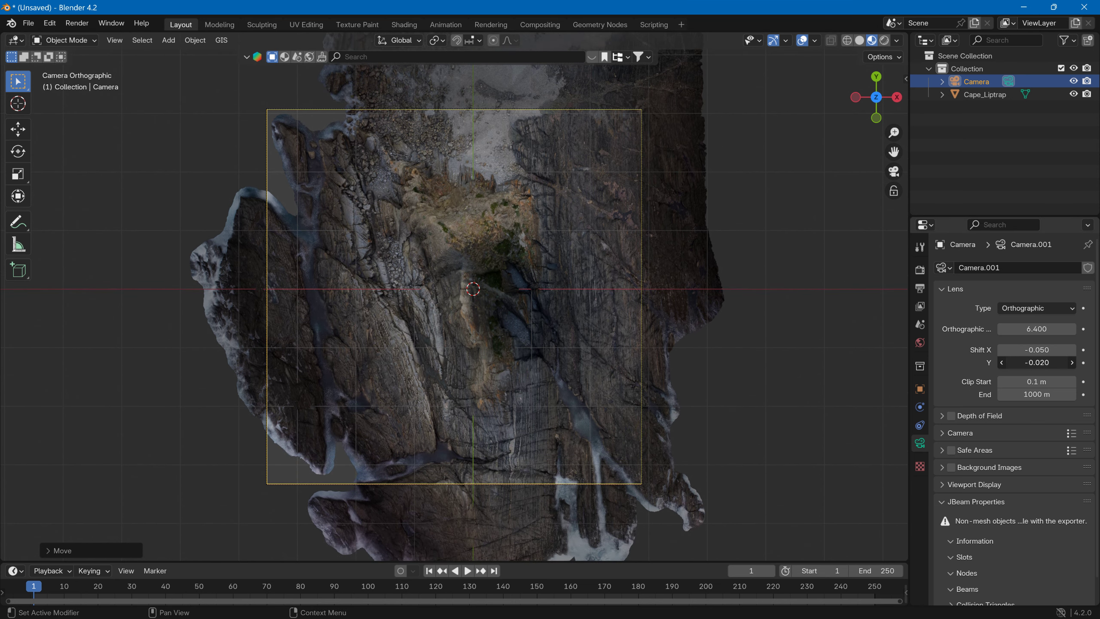
left_click(920, 269)
left_click(920, 290)
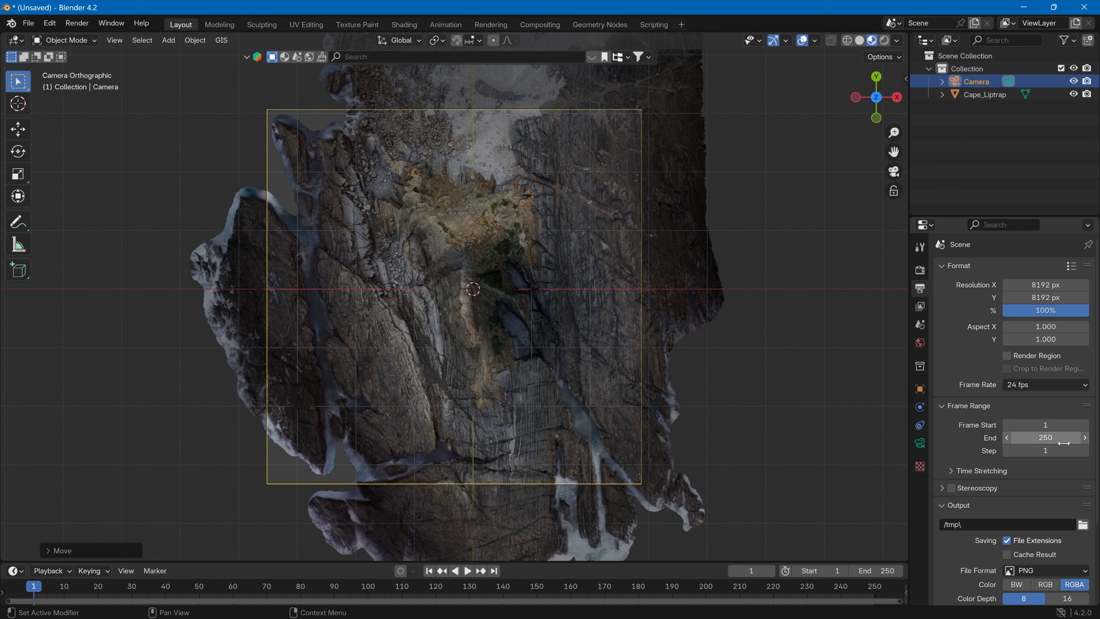
Step: Set the PNG output to RGB colour with 0% compression
scroll(1061, 476, "down", 2)
left_click(1045, 560)
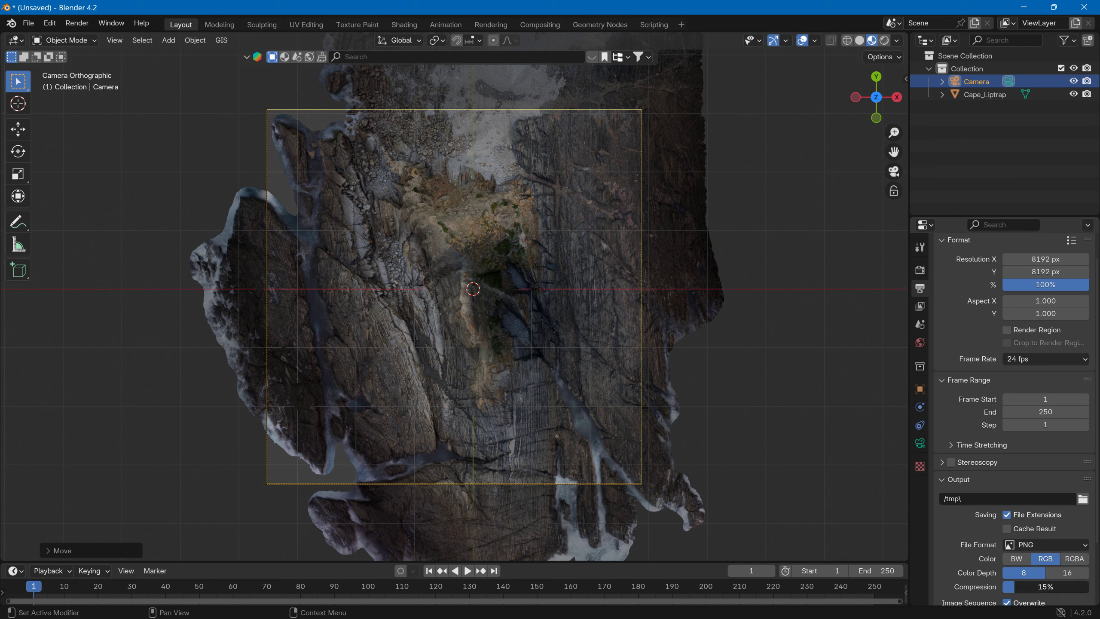
key("BackSpace")
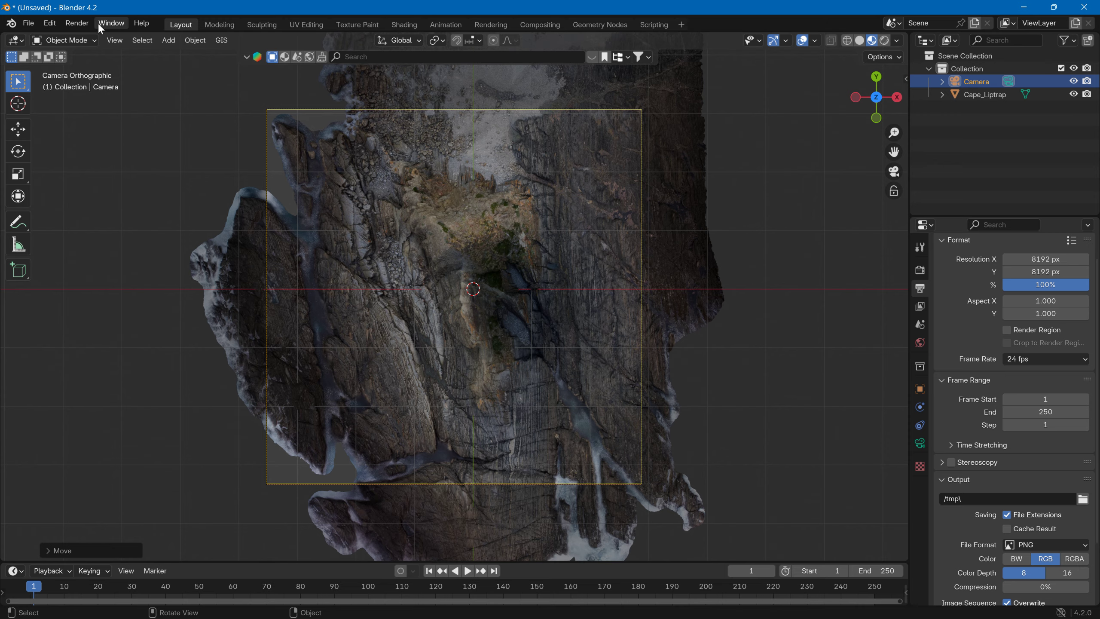
Step: Test-render the camera view, close the result, and select Cape_Liptrap in the Shading workspace
left_click(78, 22)
left_click(86, 38)
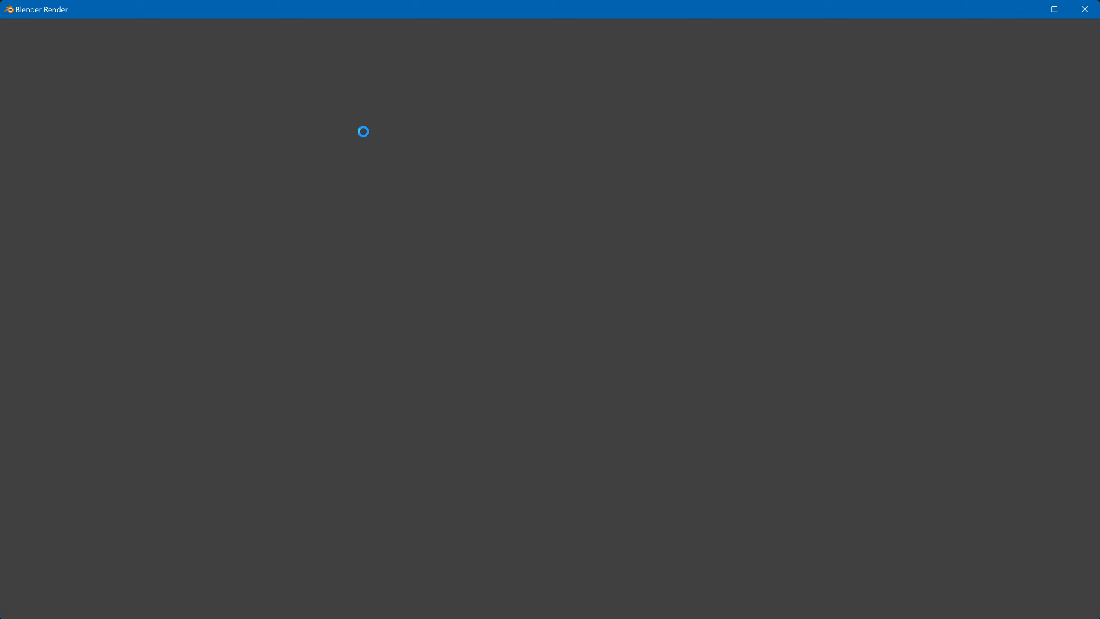
scroll(435, 163, "down", 5)
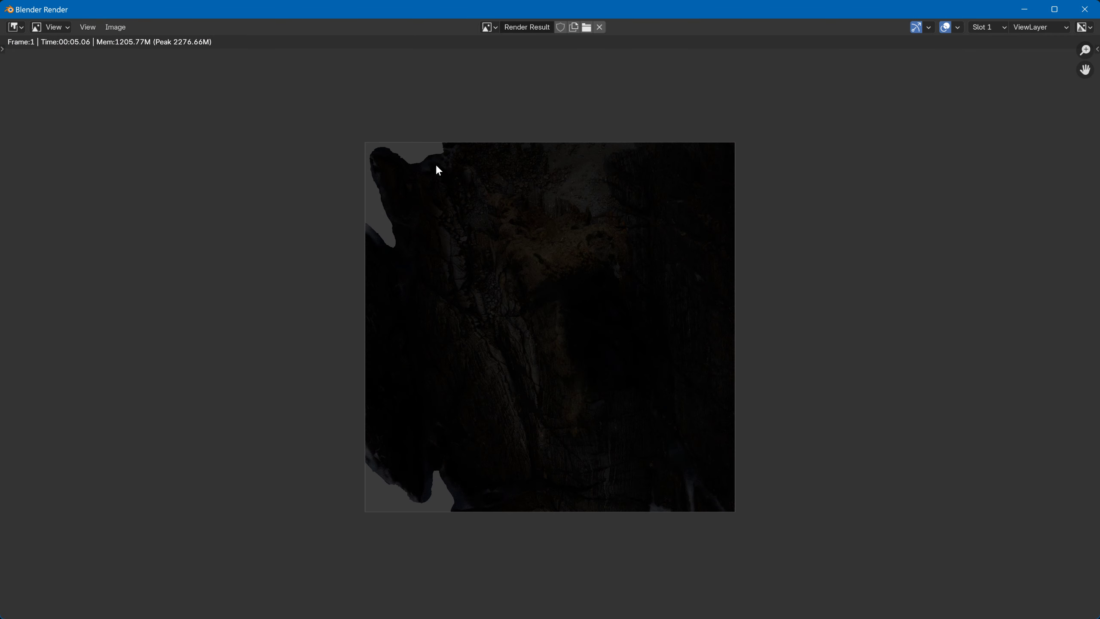
left_click(1085, 9)
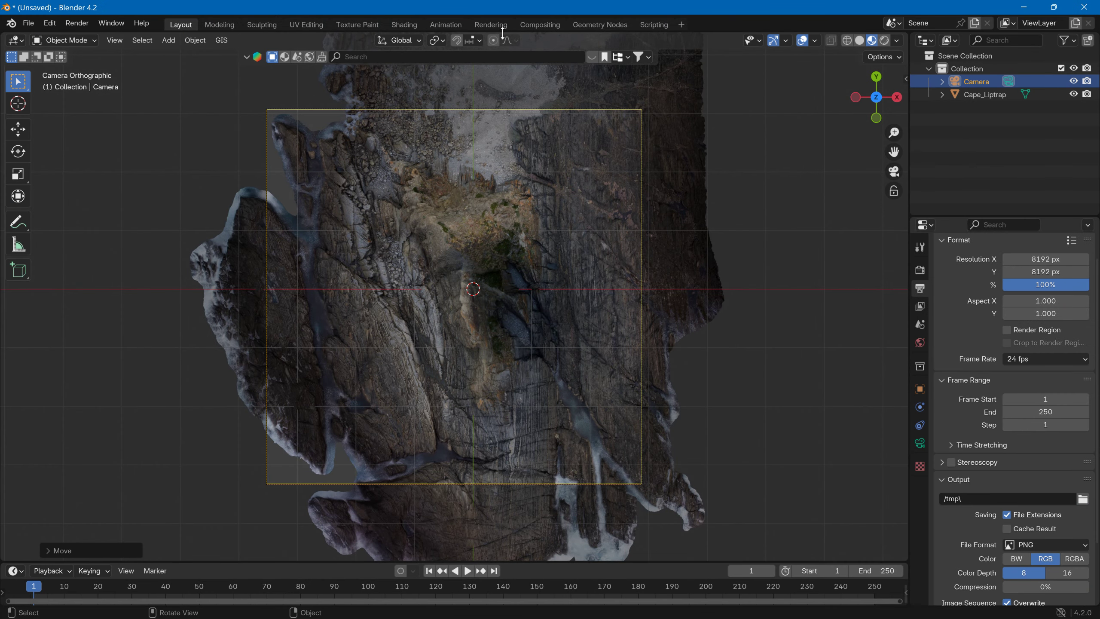
left_click(405, 24)
left_click(605, 252)
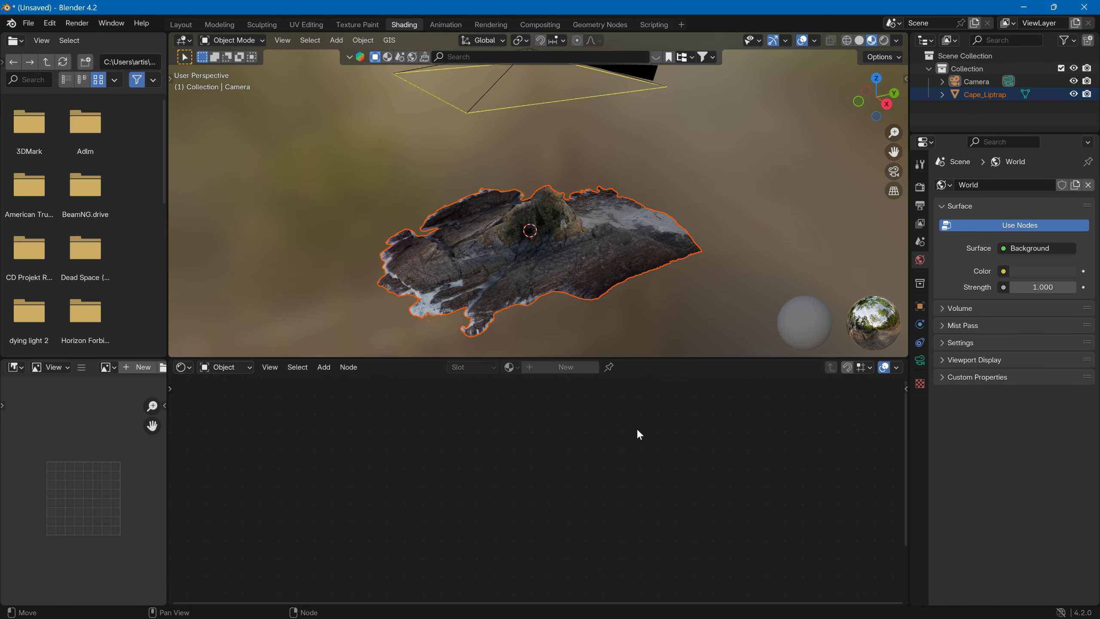
Step: Select the cliff mesh and frame its material nodes in the Shader Editor
key("shift+a")
left_click(266, 369)
left_click(531, 277)
key("Home")
scroll(488, 495, "down", 1)
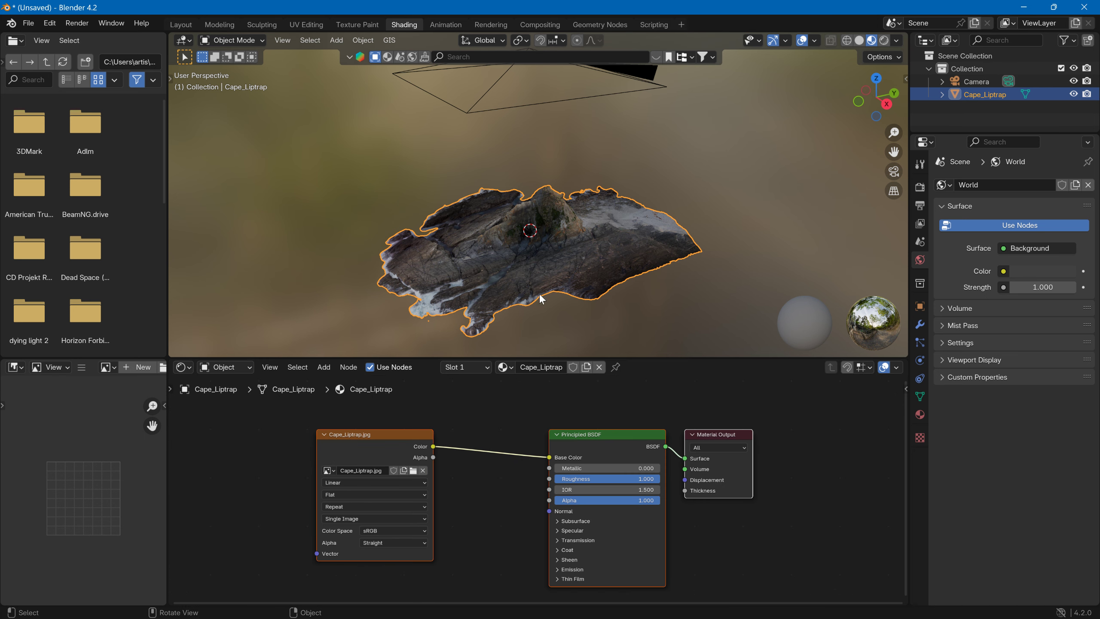
middle_click_drag(573, 408, 594, 387)
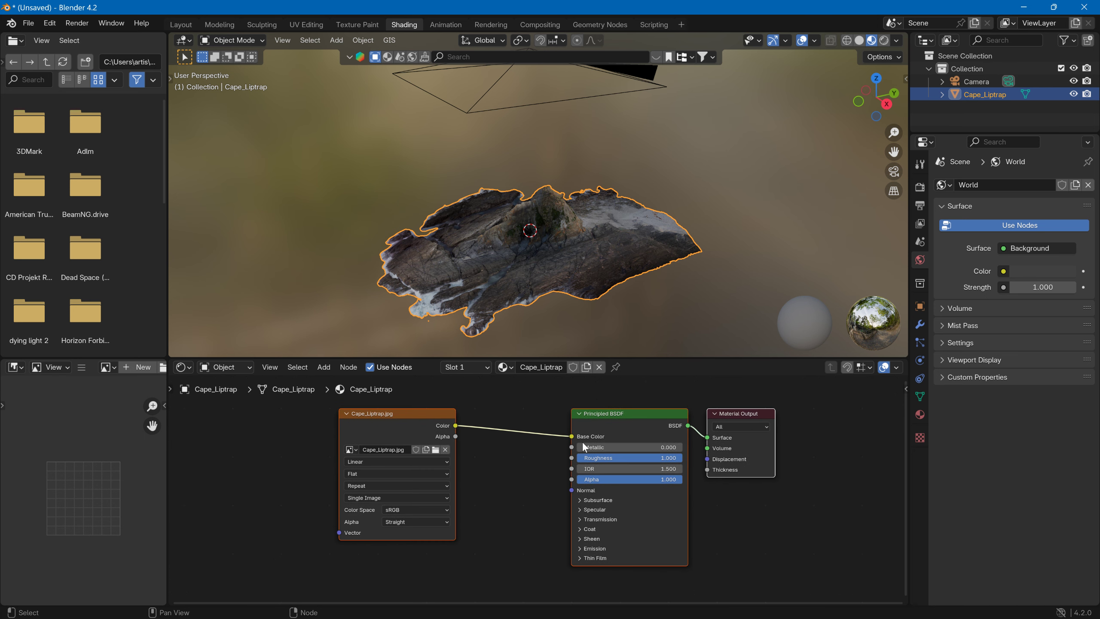
Step: Link the image texture Color into Emission Color at strength 1.000 and look through the camera
left_click(581, 549)
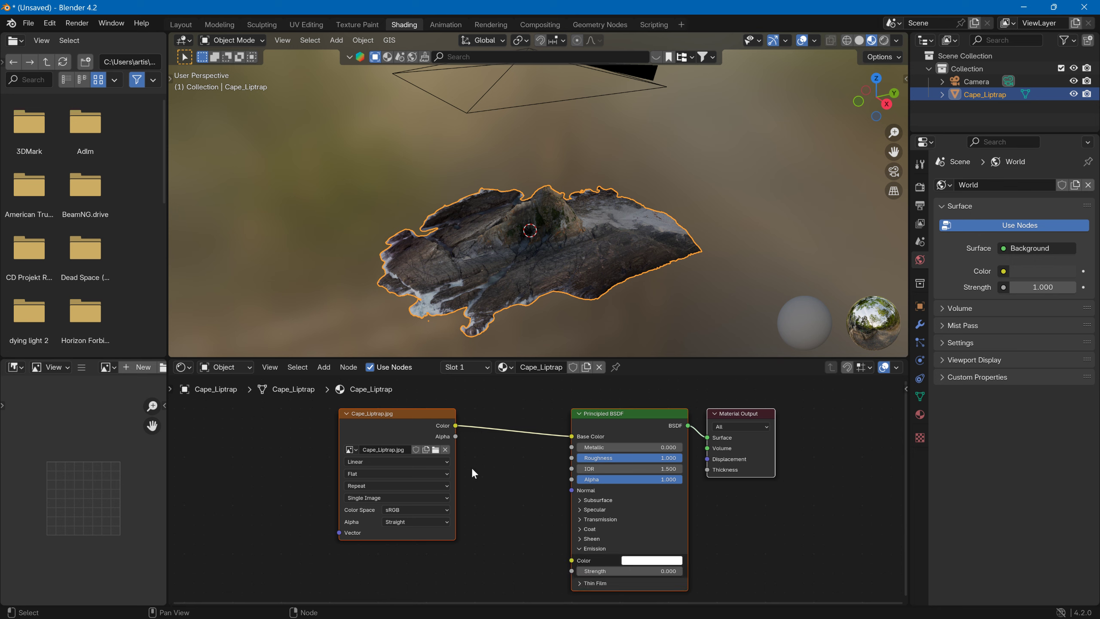
left_click_drag(456, 426, 570, 560)
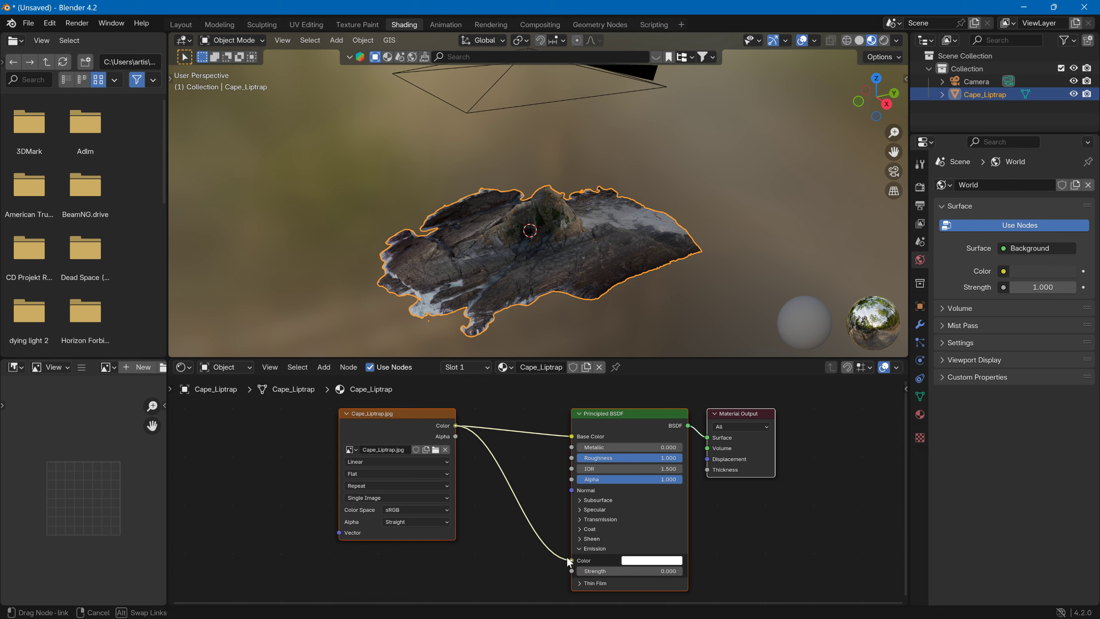
left_click(634, 571)
type("1")
key("Return")
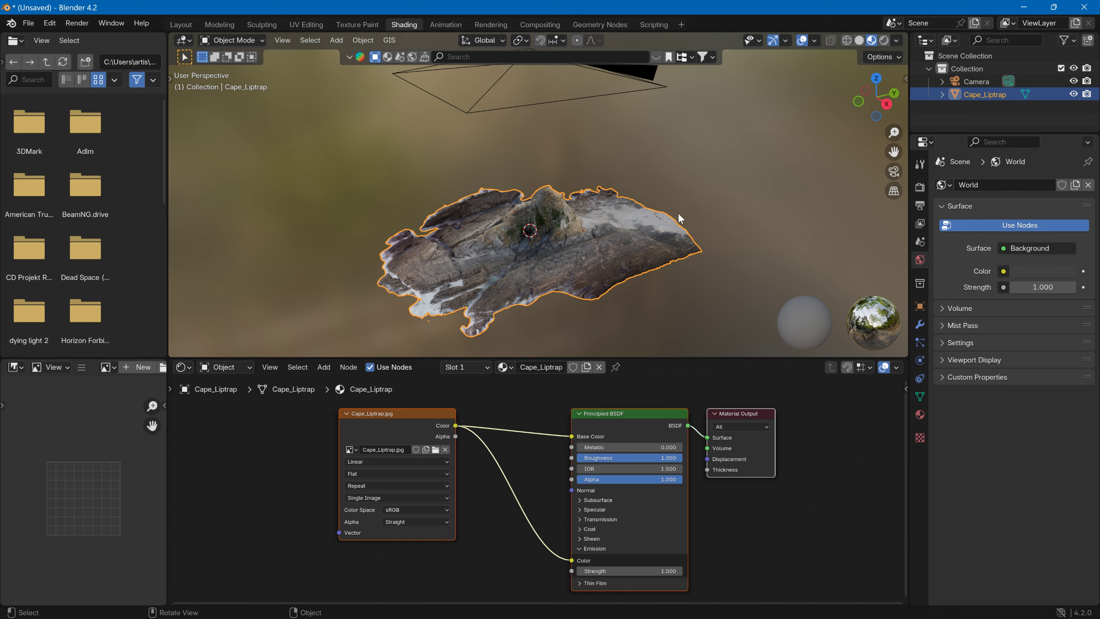
left_click(920, 187)
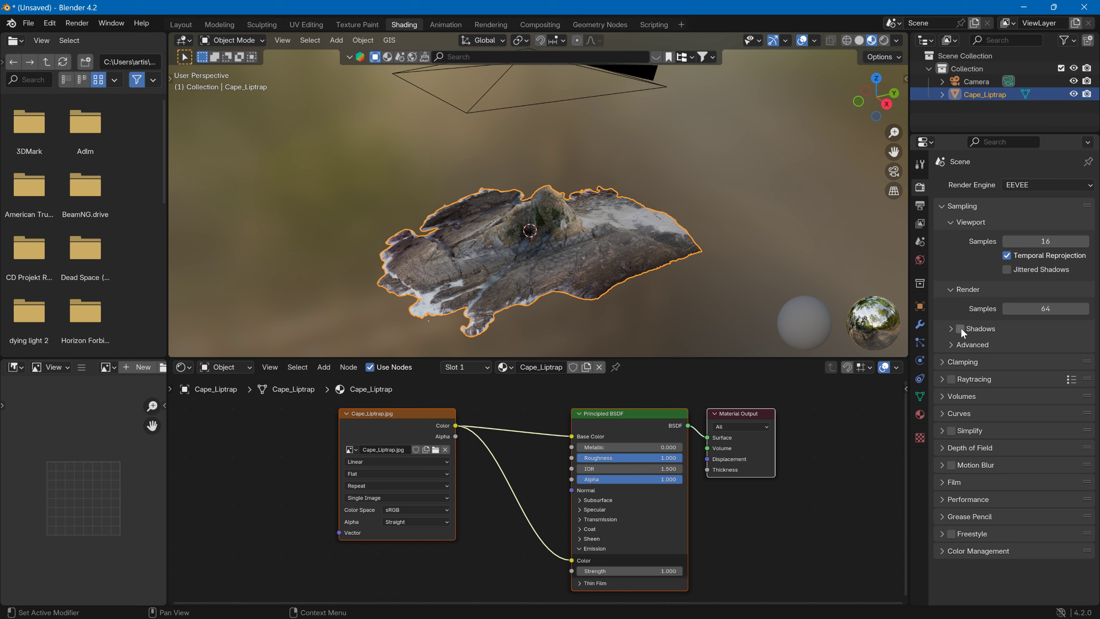
left_click(894, 171)
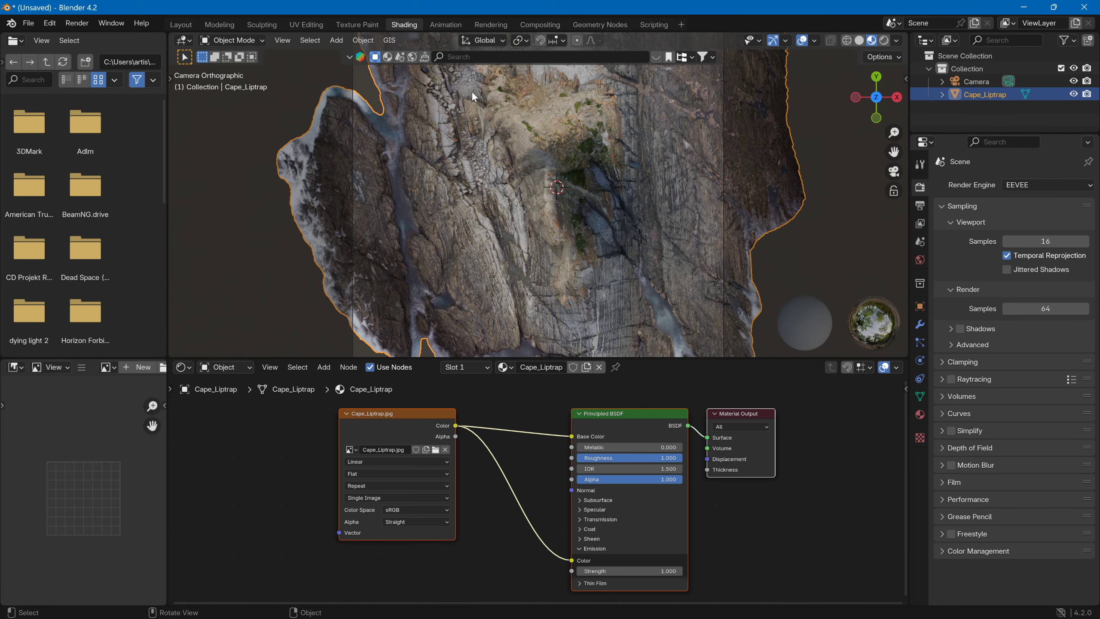
Step: Render a still image of the evenly lit cliff from the top-down camera
left_click(77, 24)
left_click(100, 36)
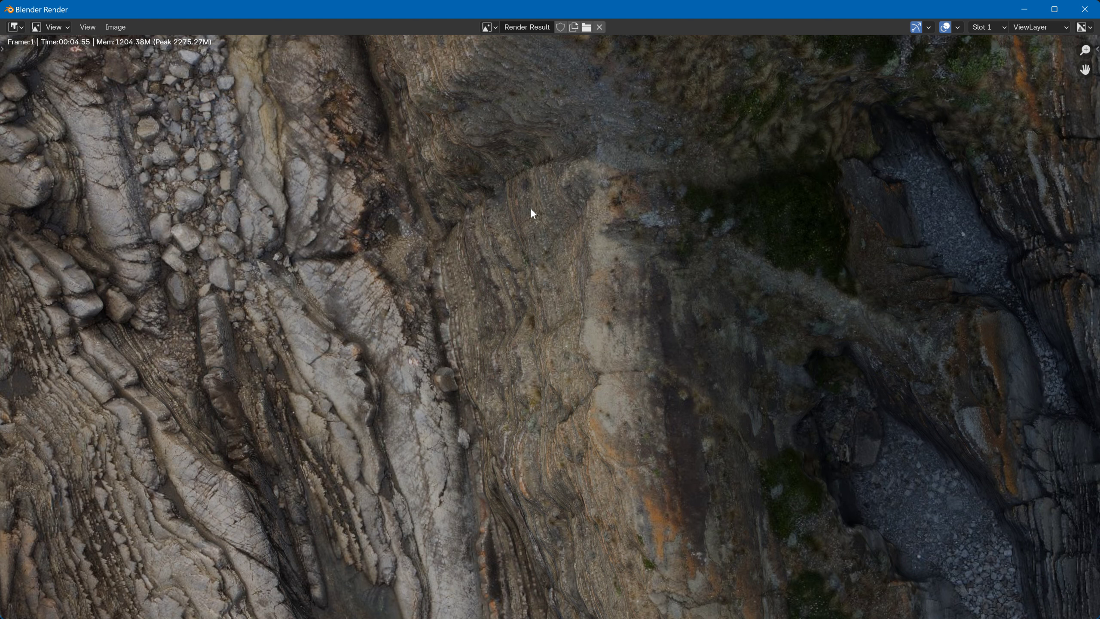
scroll(531, 209, "down", 8)
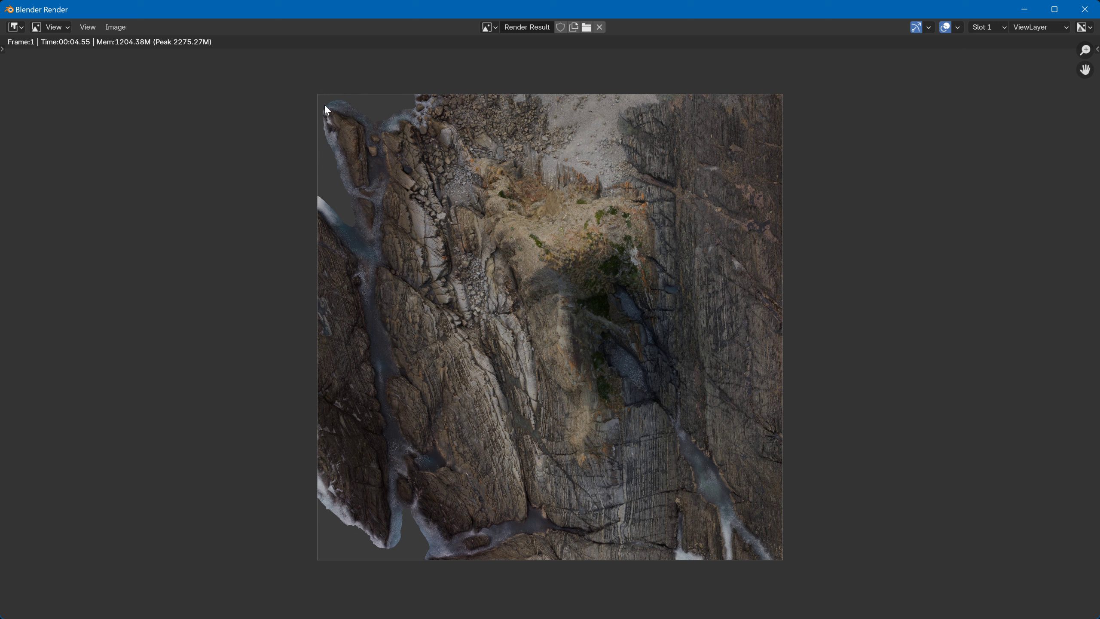
Step: Cancel saving the render via Save As, then minimise the render and Blender windows
left_click(122, 28)
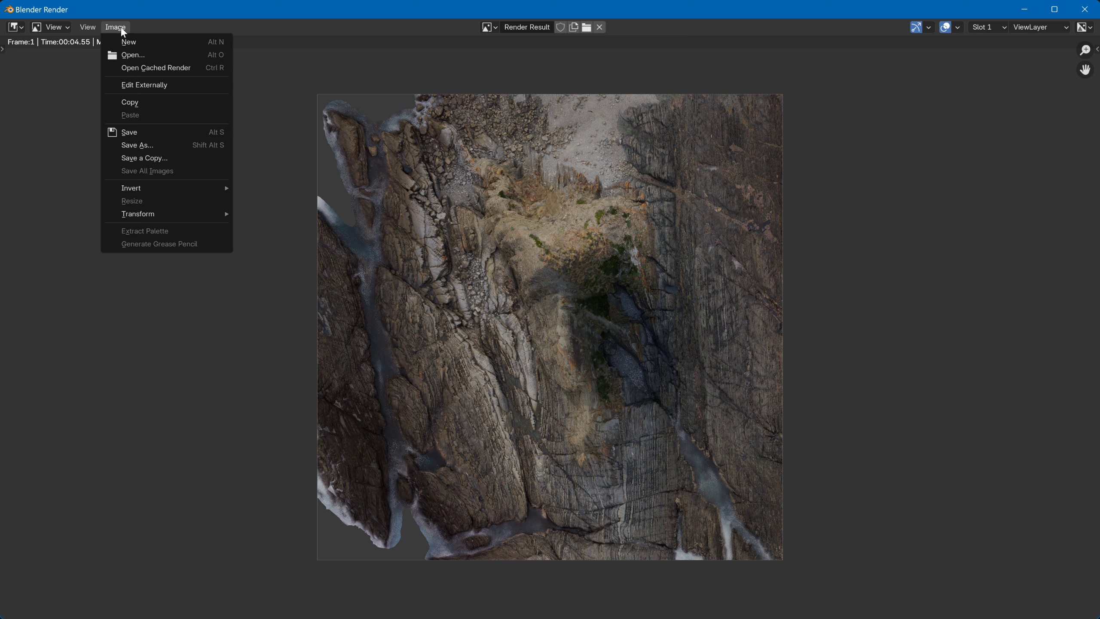
left_click(135, 146)
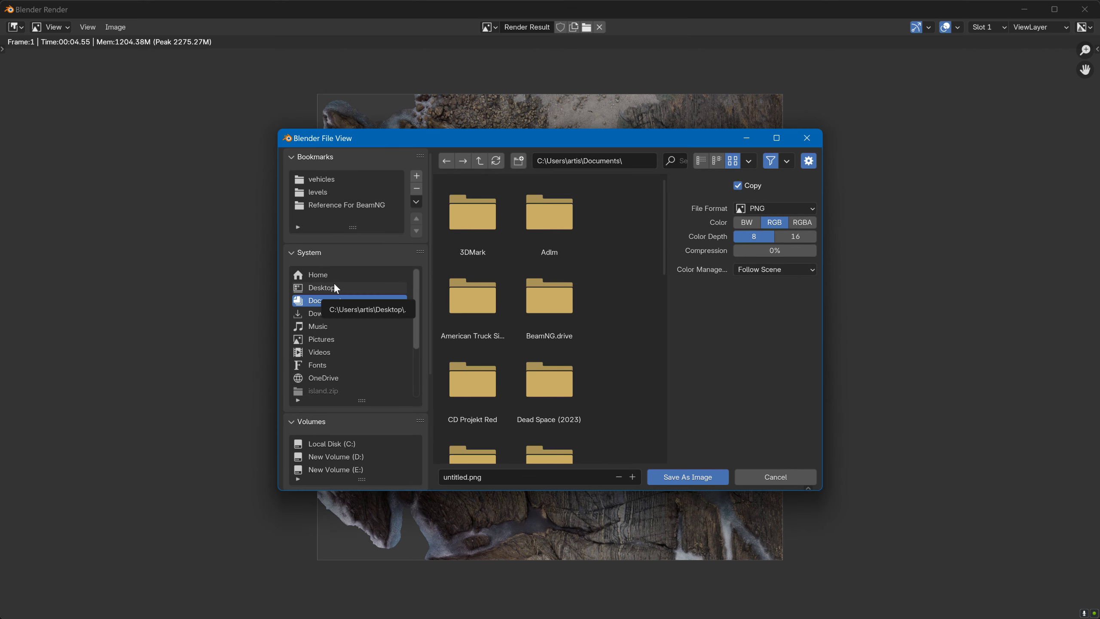
left_click(774, 475)
left_click(1035, 7)
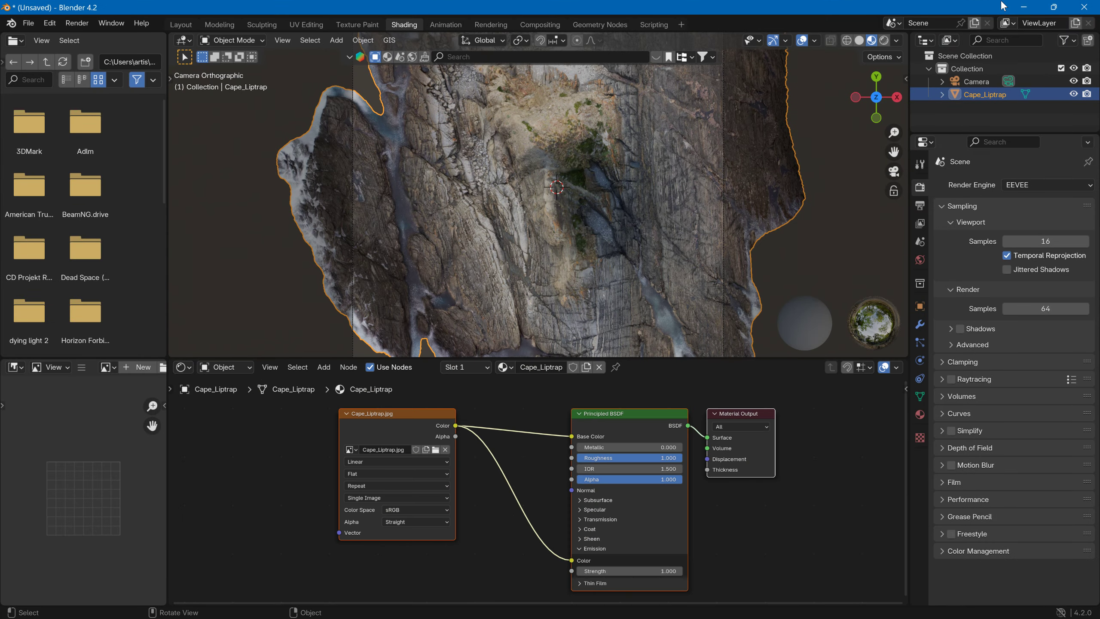
left_click(1019, 7)
Step: Launch BeamNG.drive from its desktop shortcut with the normal renderer
left_click(1018, 8)
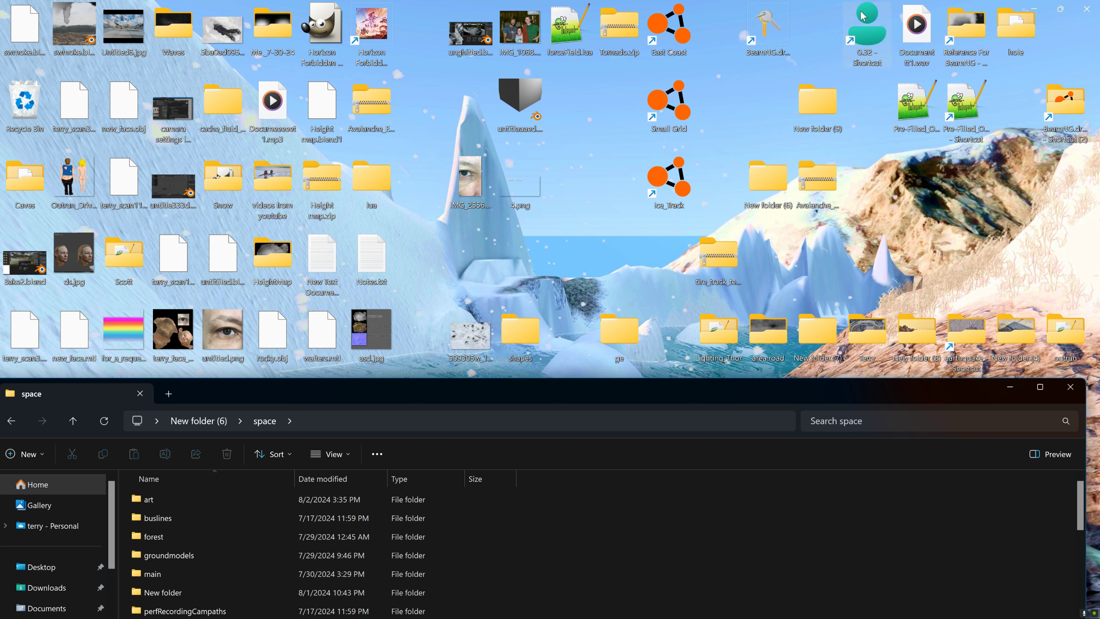
double_click(773, 35)
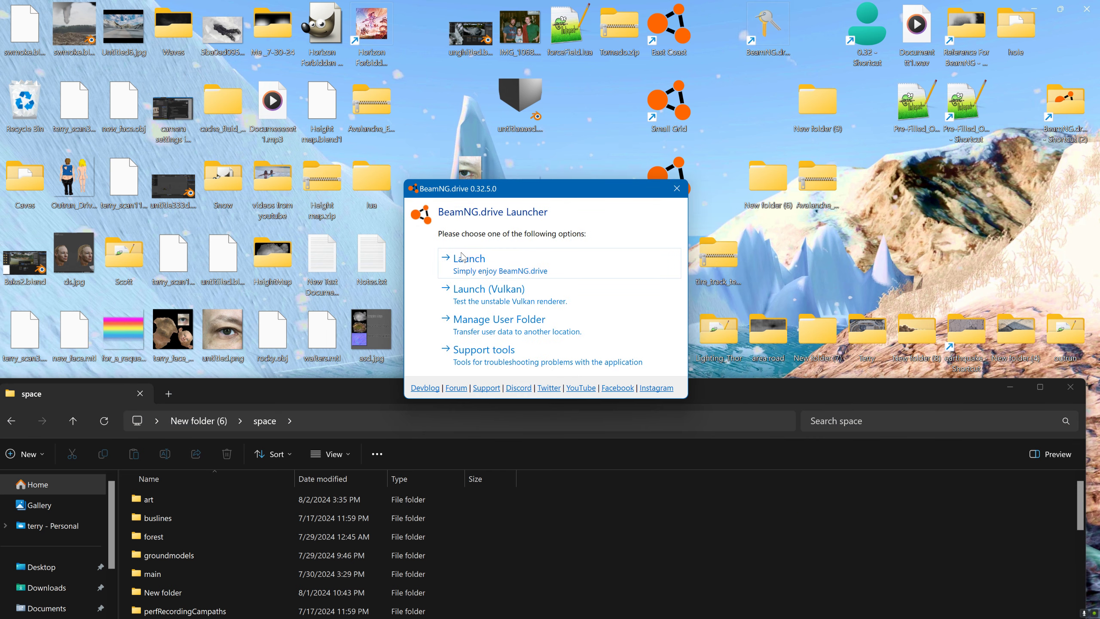
left_click(463, 257)
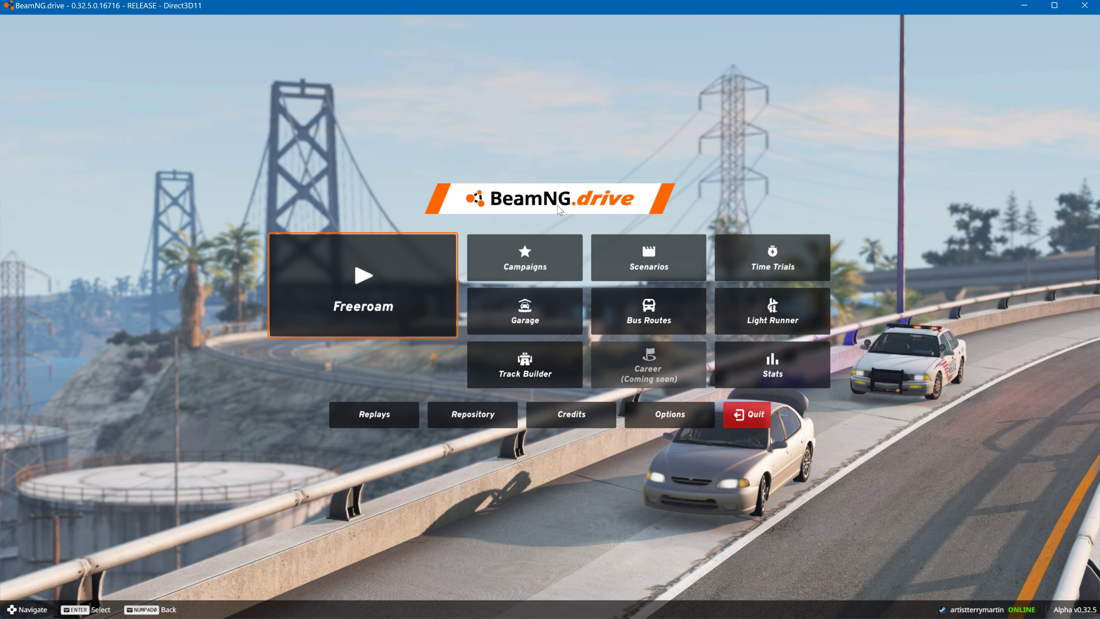
Step: Spawn into Freeroam on the Utah, USA map at the Auto Repair Zone spawn point
left_click(390, 280)
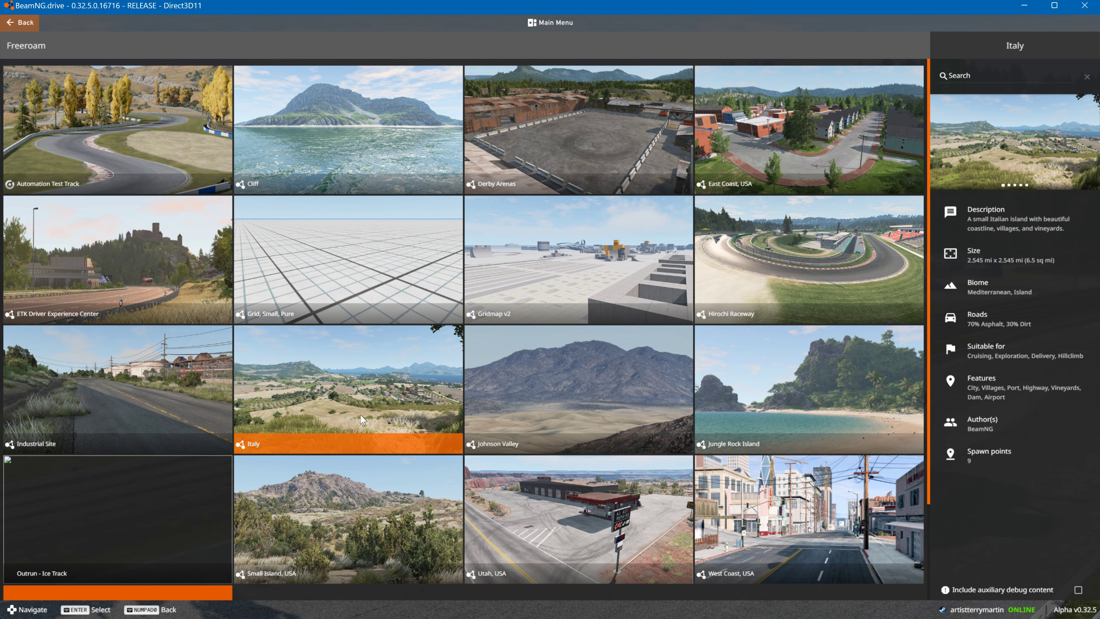
mouse_move(341, 495)
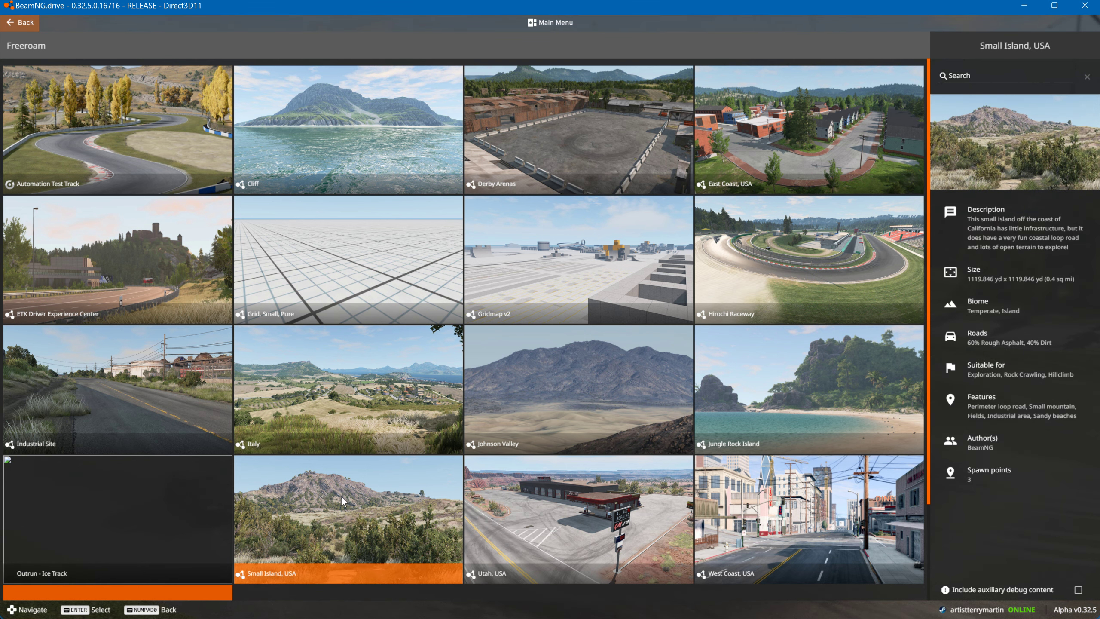
left_click(511, 500)
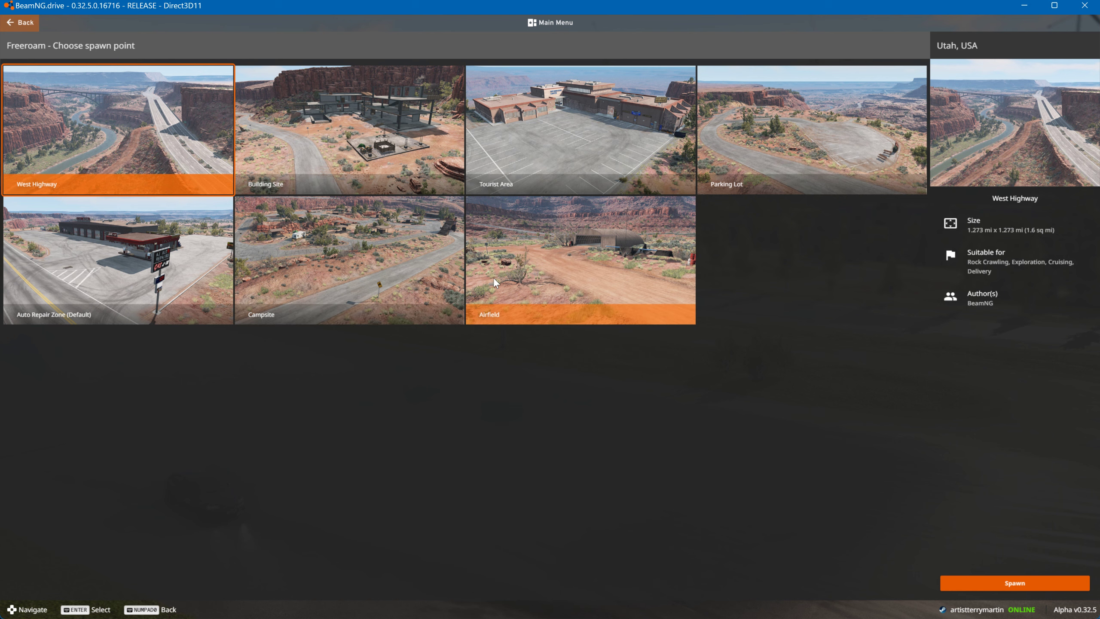
left_click(183, 240)
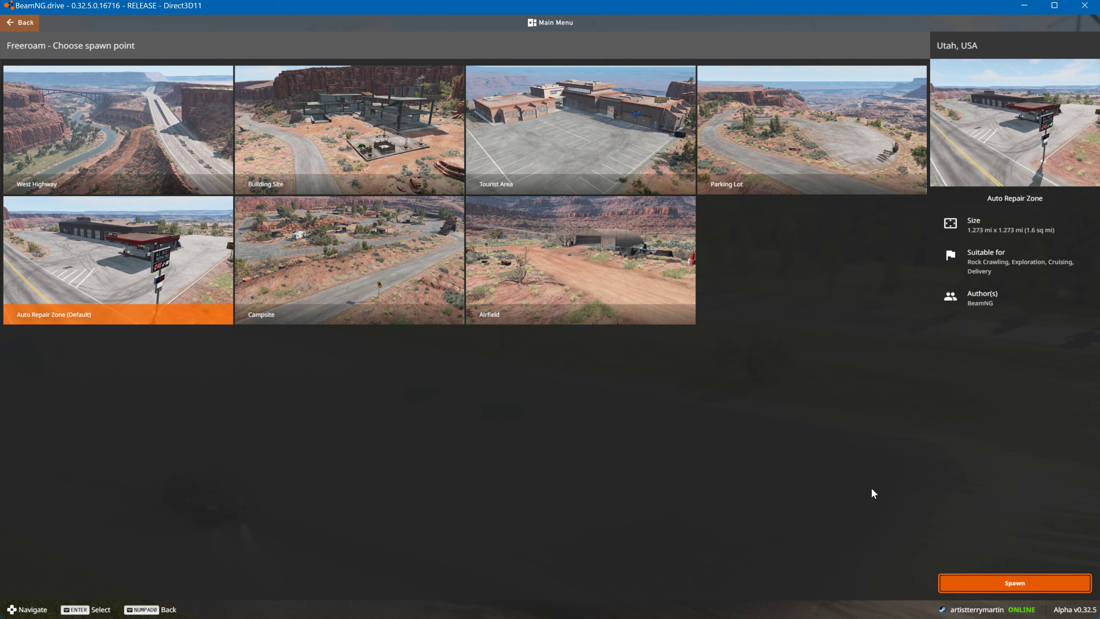
left_click(997, 583)
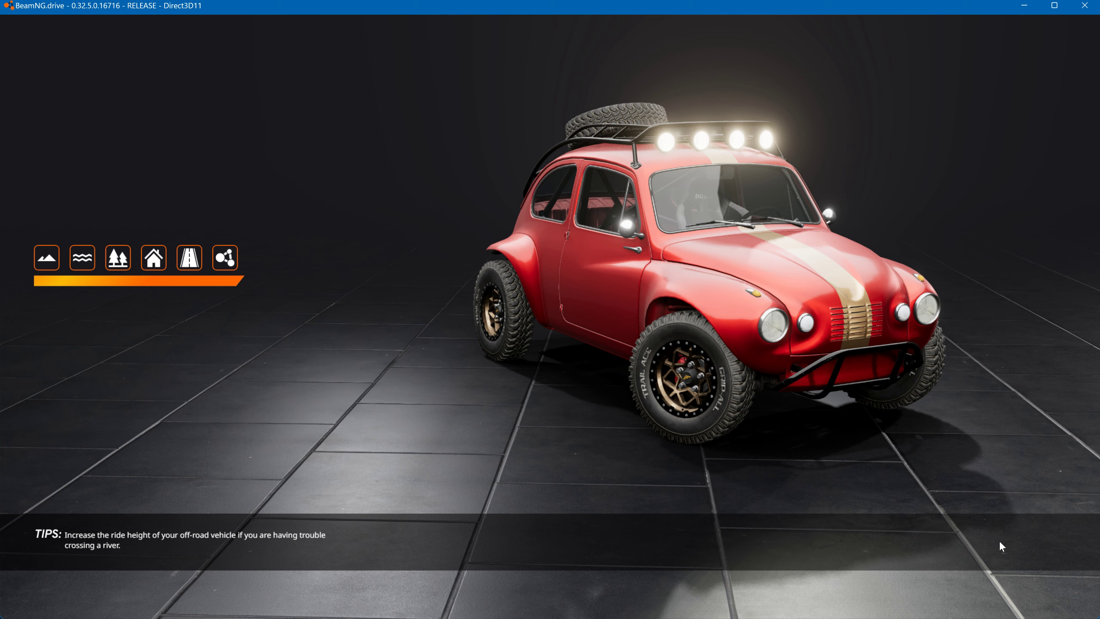
Step: Switch back to Blender and pan the Cape_Liptrap node tree down to free space above
key("alt+Tab")
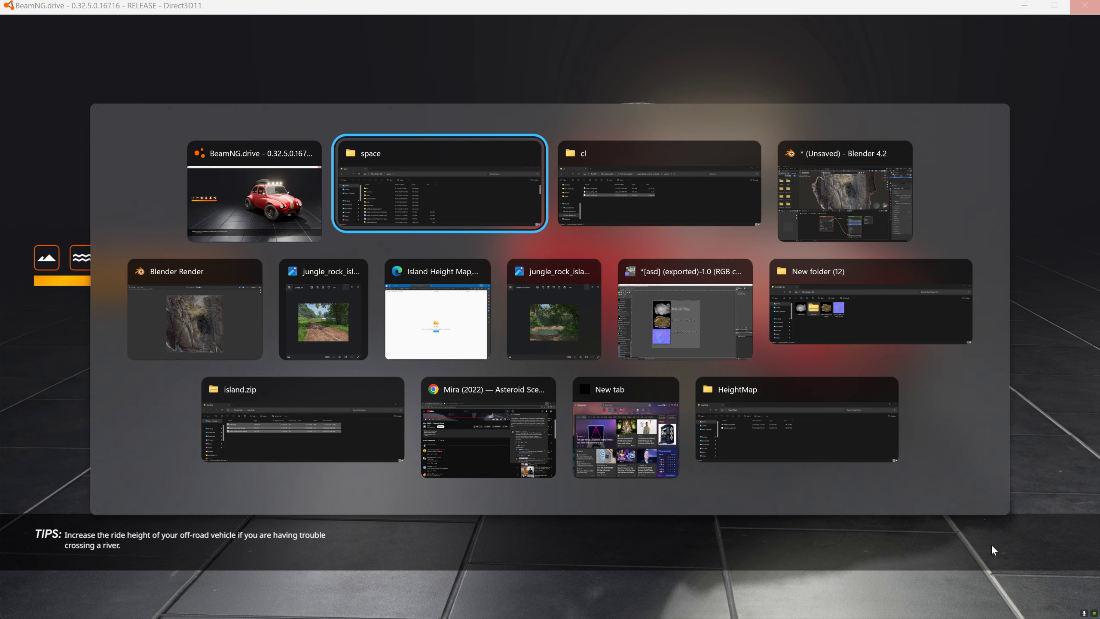
key("alt+Tab")
key("alt+Tab")
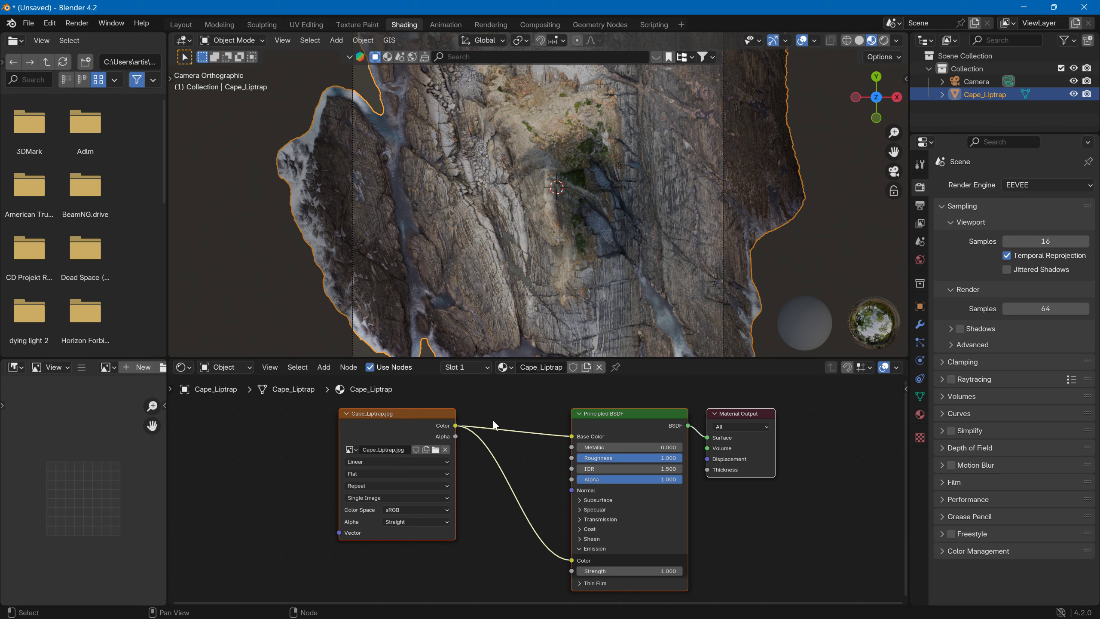
middle_click_drag(499, 403, 505, 498)
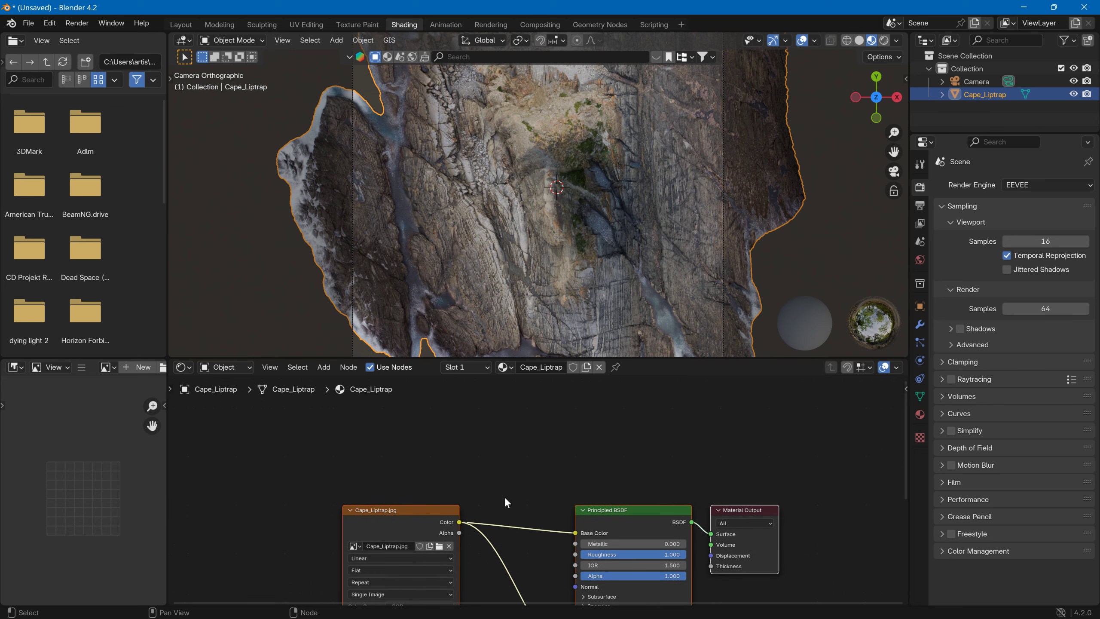
Step: Add a Geometry input node and a Separate XYZ node beside it
left_click(330, 371)
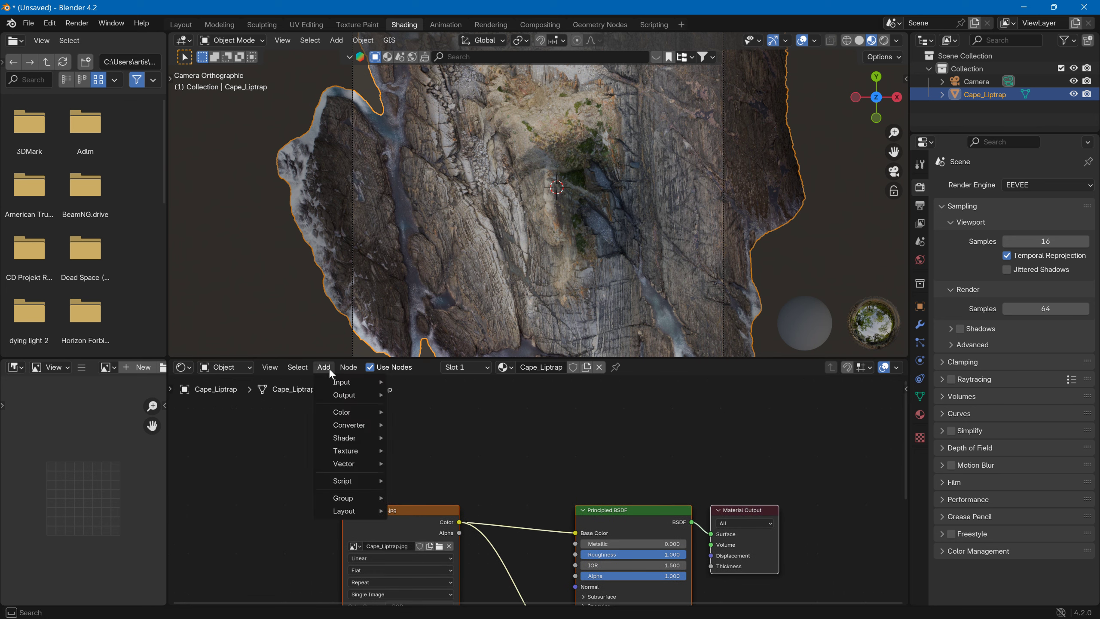
mouse_move(335, 397)
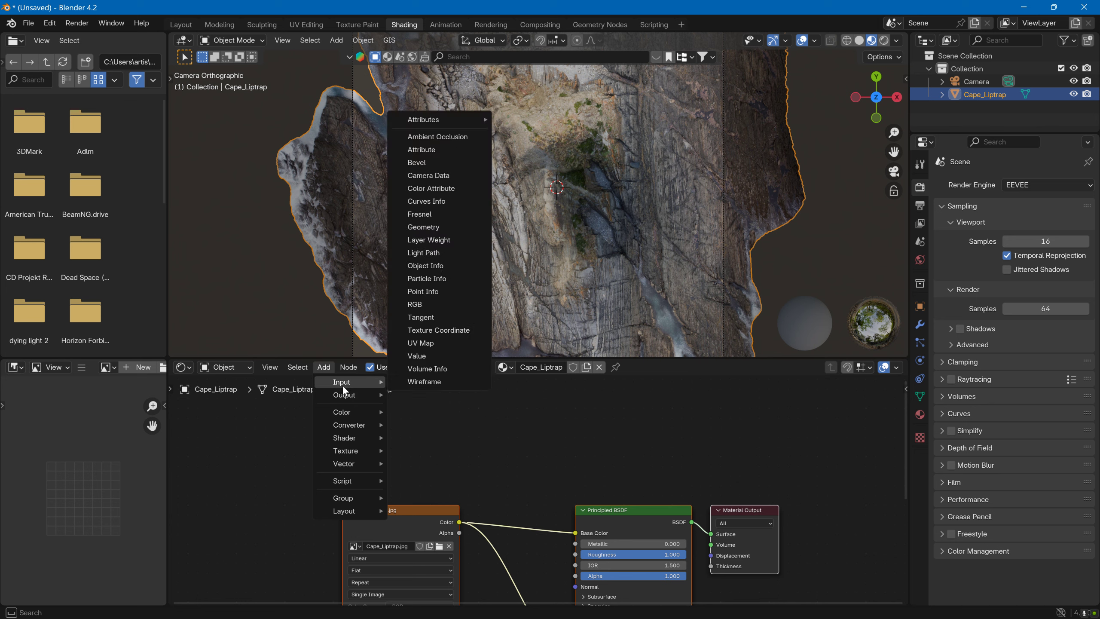
left_click(438, 227)
left_click(377, 386)
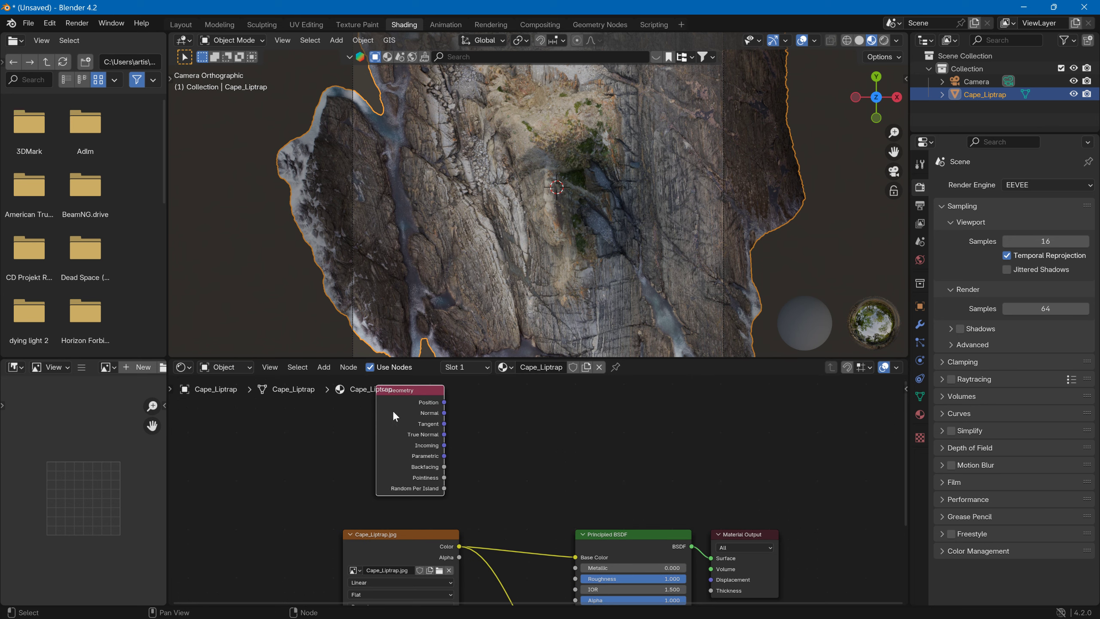
left_click(328, 367)
mouse_move(377, 425)
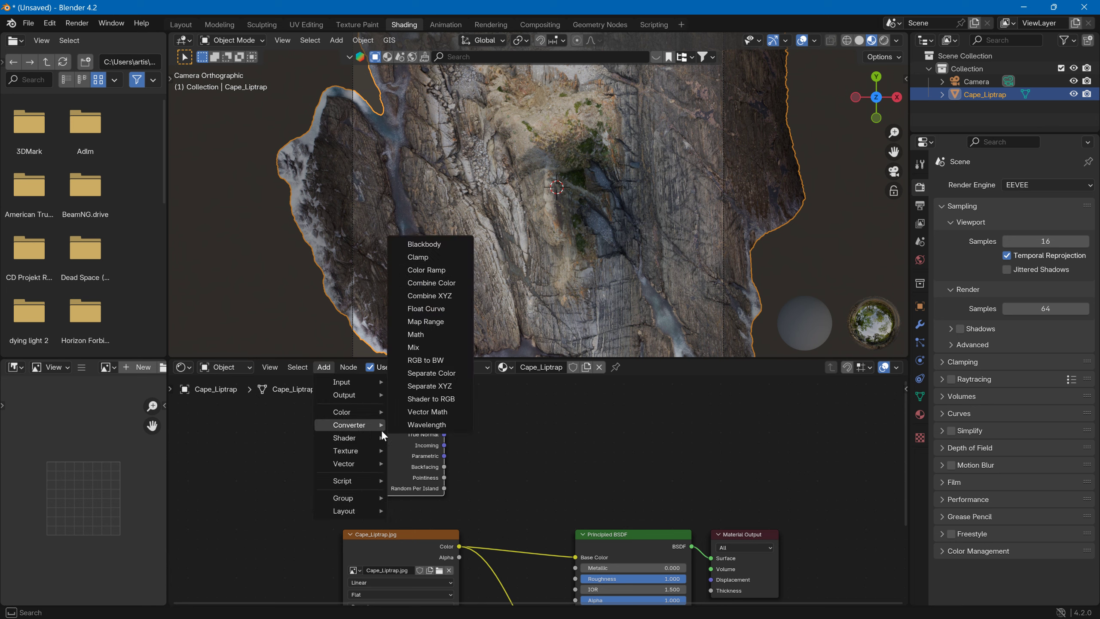
left_click(440, 390)
left_click(486, 393)
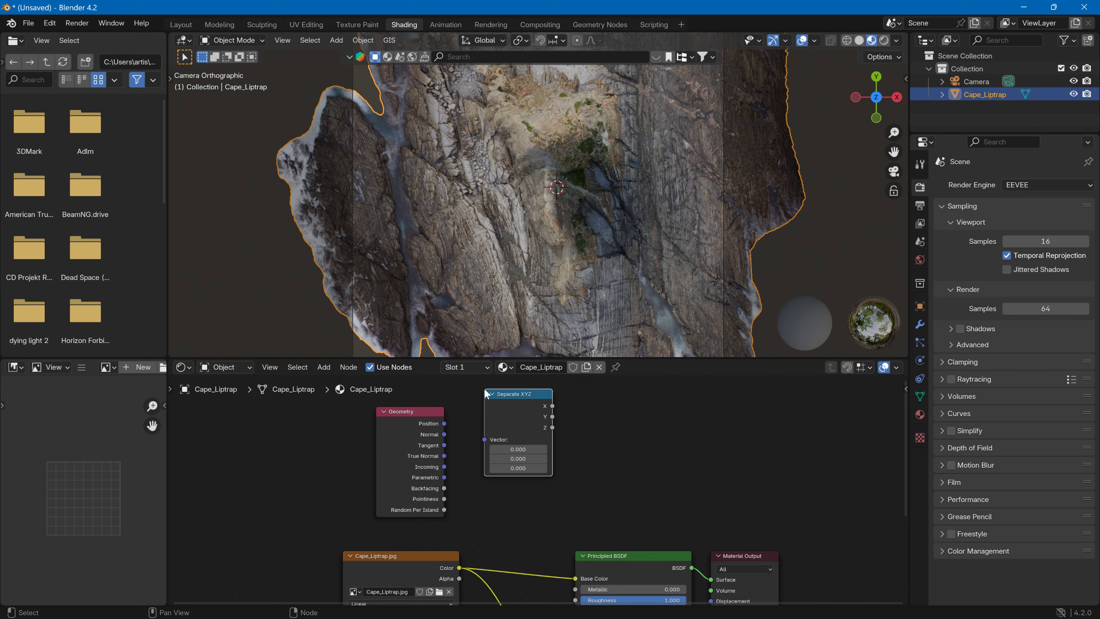
left_click_drag(492, 403, 477, 418)
Step: Add a Color Ramp node and an Emission shader node to its right
left_click(328, 367)
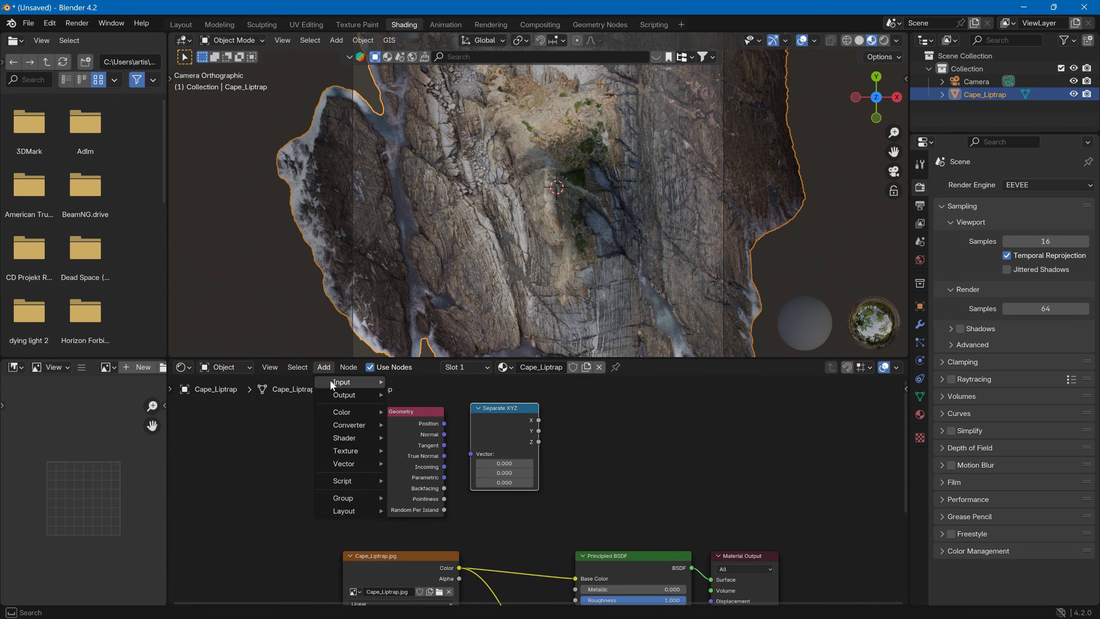
mouse_move(349, 427)
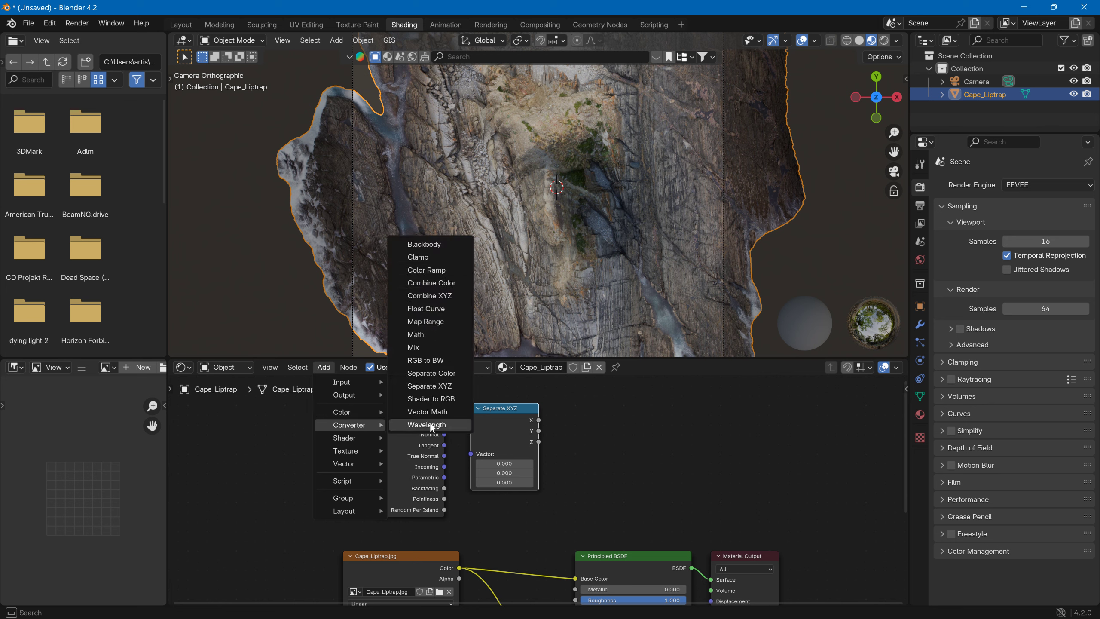
left_click(427, 270)
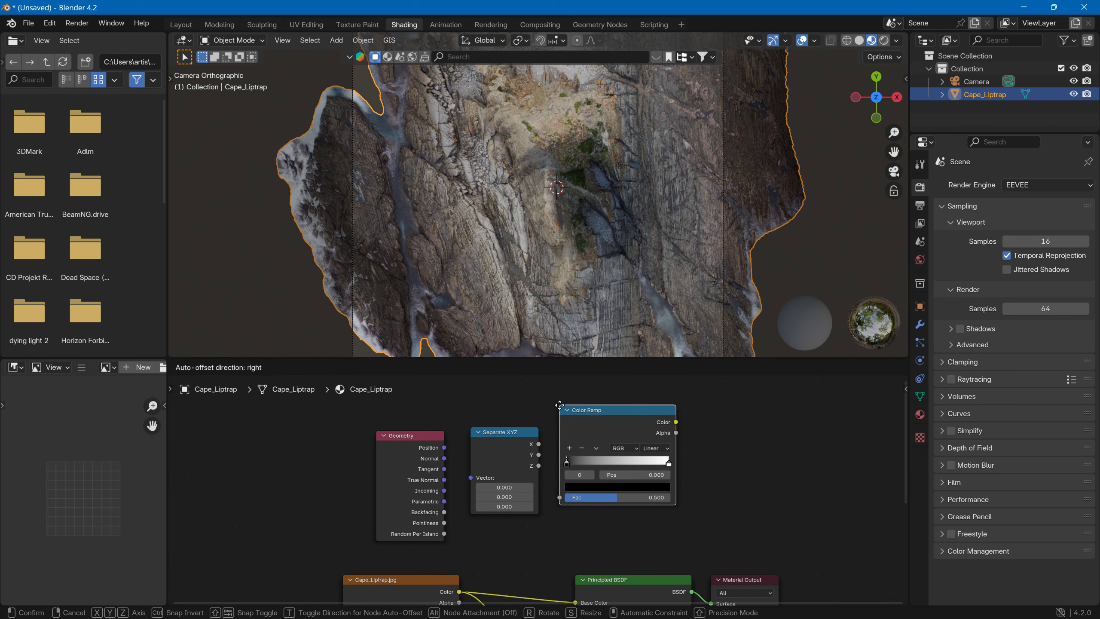
left_click(560, 428)
left_click(328, 367)
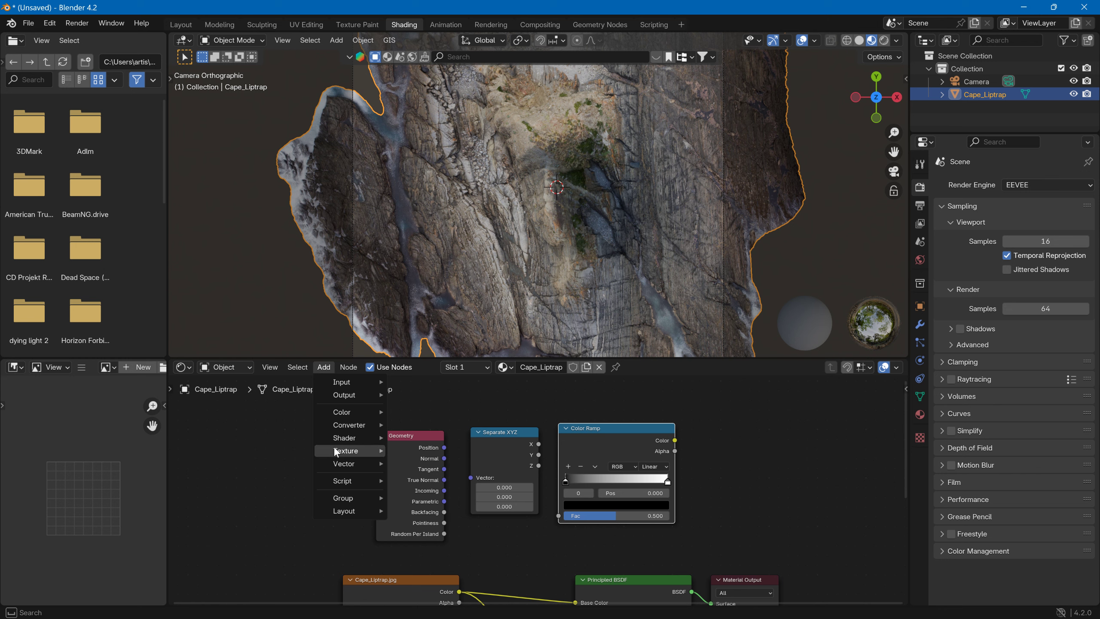
mouse_move(342, 447)
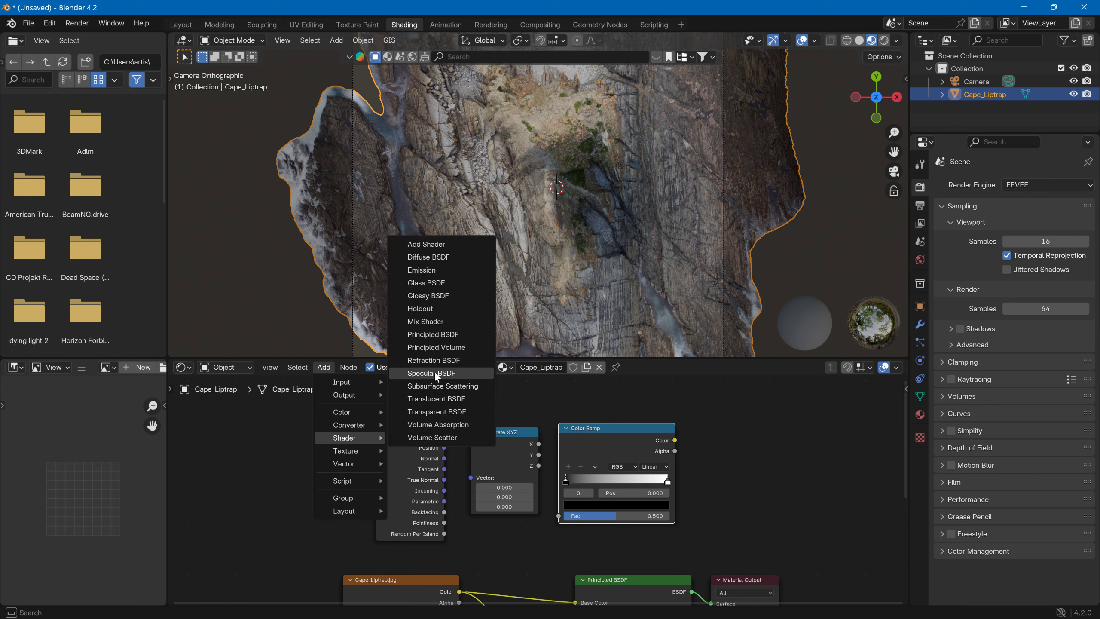
left_click(428, 271)
left_click(710, 436)
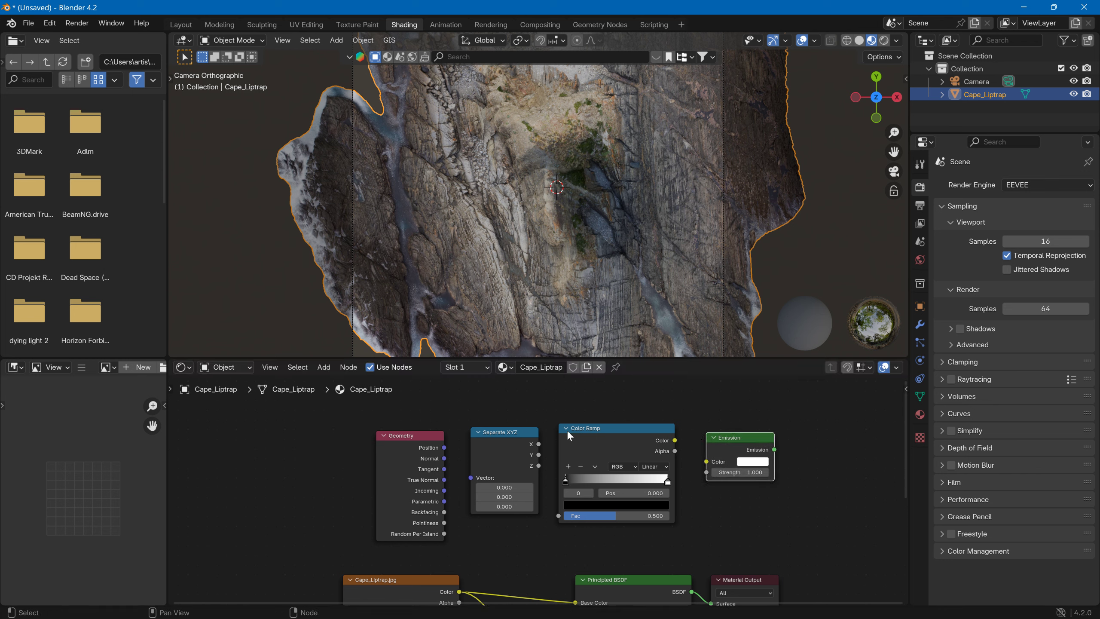
Step: Wire Position to Separate XYZ, Z to Color Ramp Fac, Color Ramp to Emission, Emission to Surface
left_click_drag(444, 447, 471, 477)
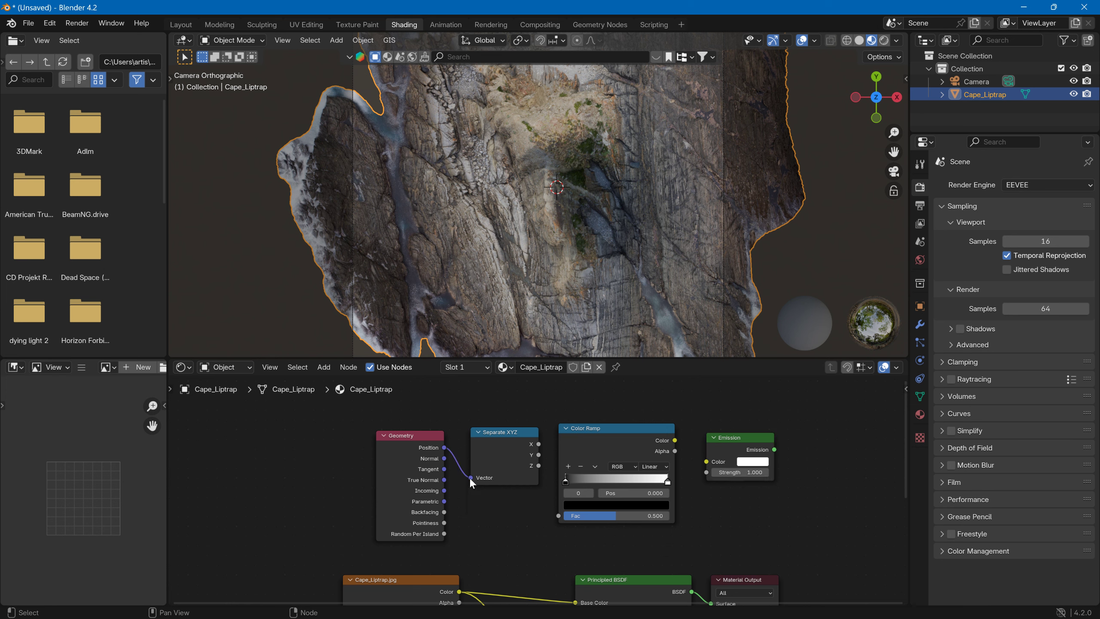
left_click_drag(539, 465, 555, 512)
left_click_drag(674, 441, 707, 472)
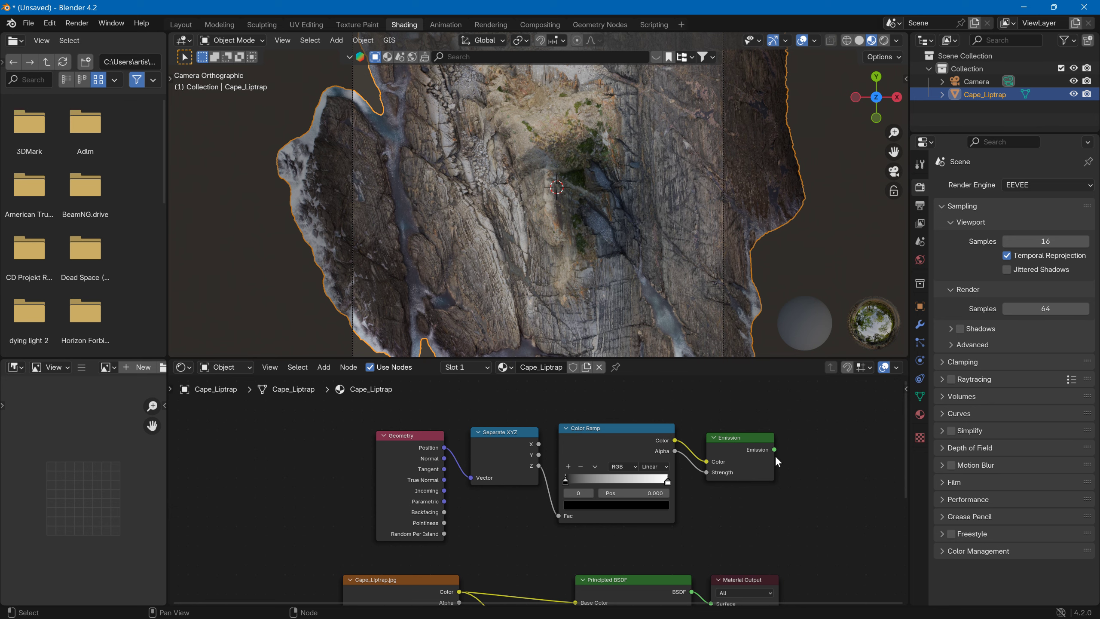
left_click_drag(775, 448, 718, 539)
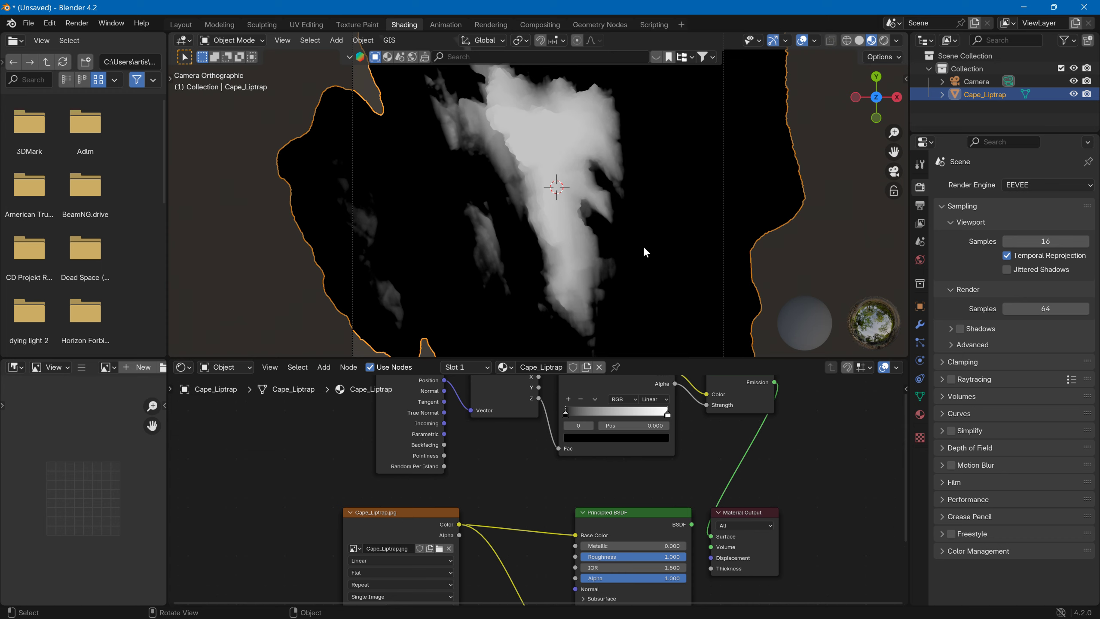
middle_click_drag(645, 248, 620, 134)
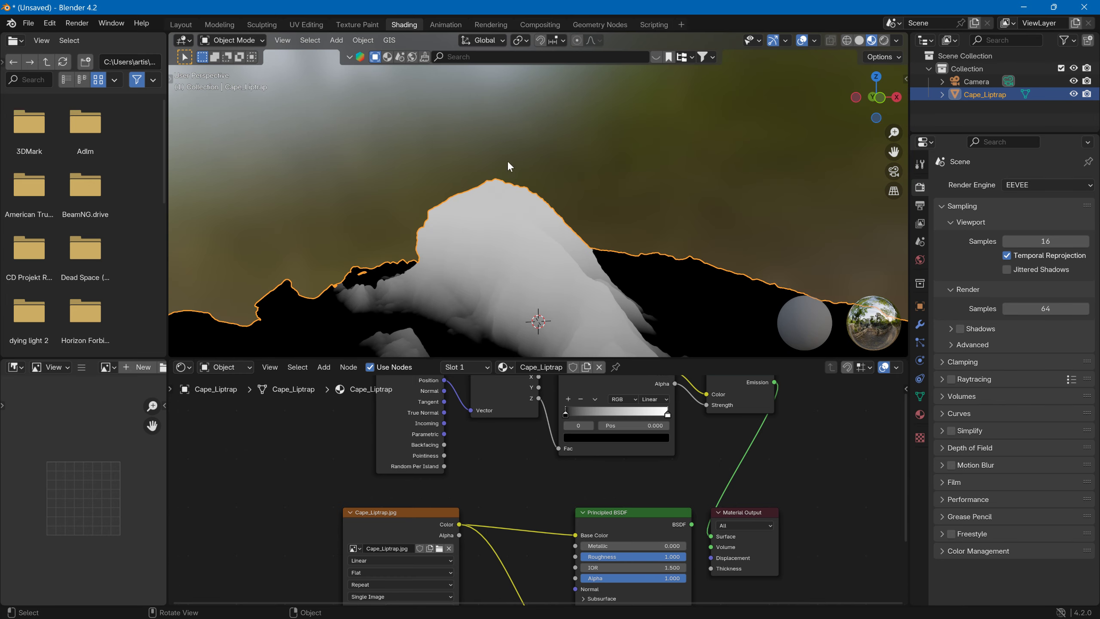
Step: Scale the terrain slightly, then raise it along the Z axis
key("s")
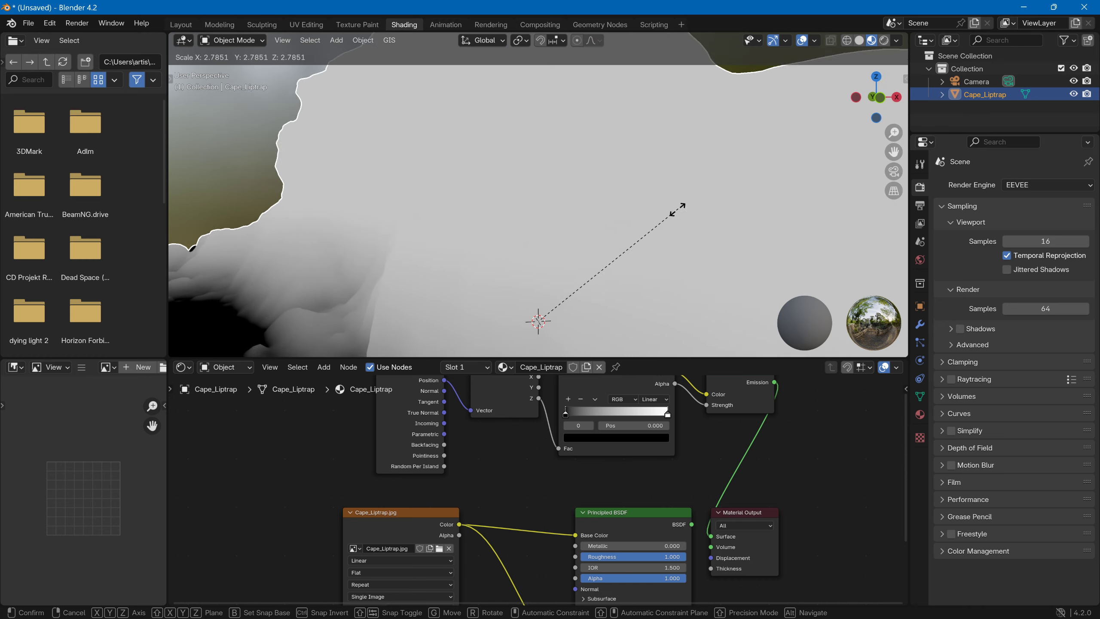
left_click(569, 280)
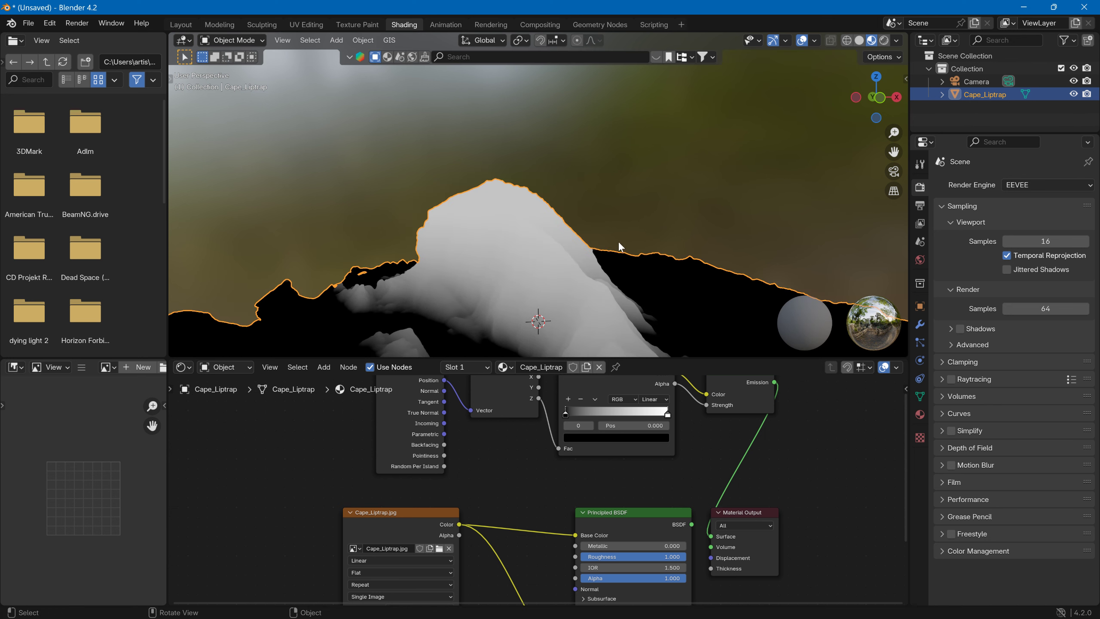
key("s")
right_click(603, 279)
key("g")
key("z")
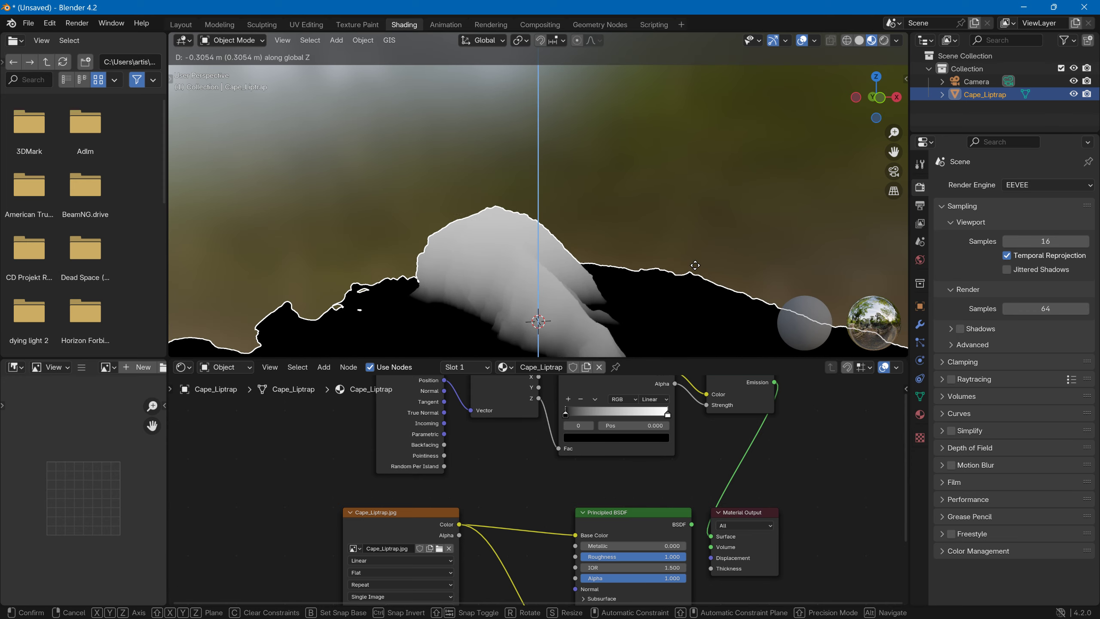
left_click(695, 205)
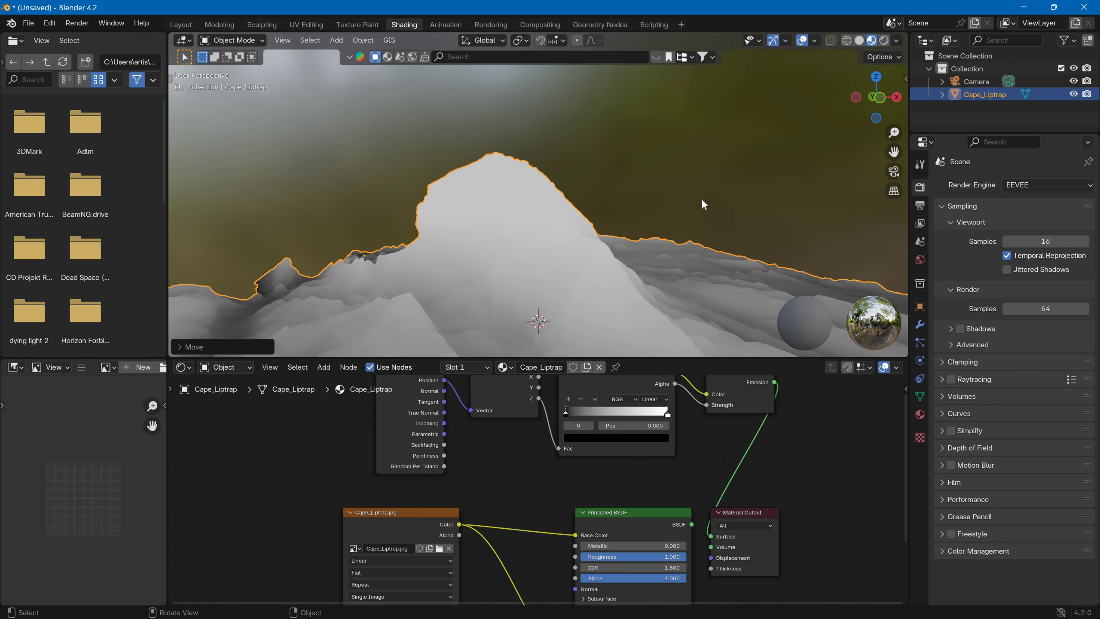
Step: Set the terrain's Location Z to 0 m in the sidebar and view the height gradient
left_click(901, 79)
left_click(905, 79)
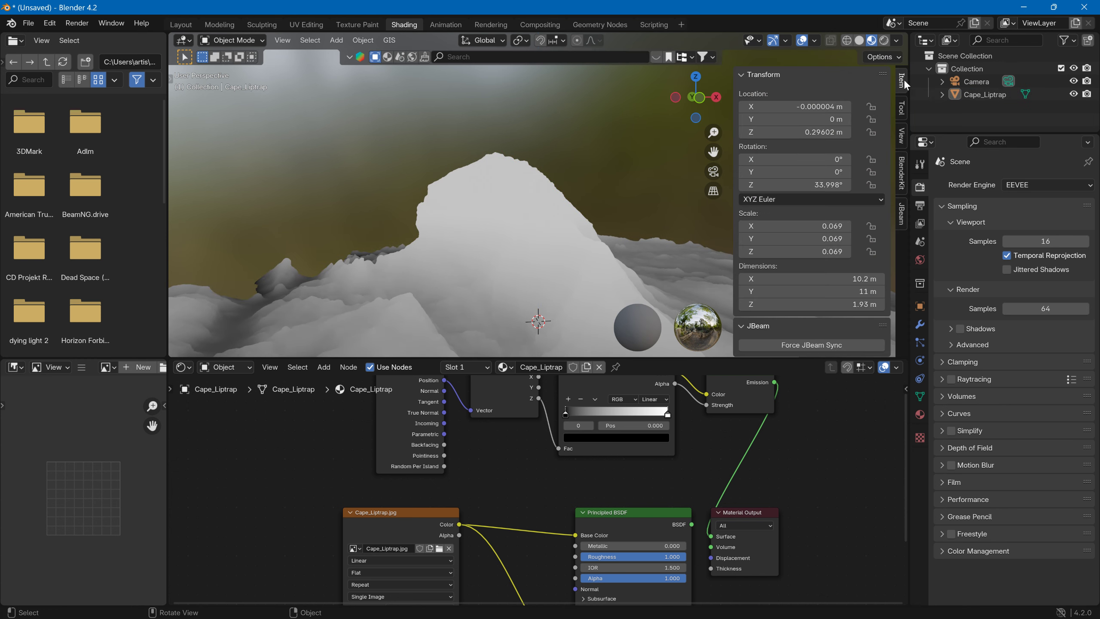
left_click(836, 132)
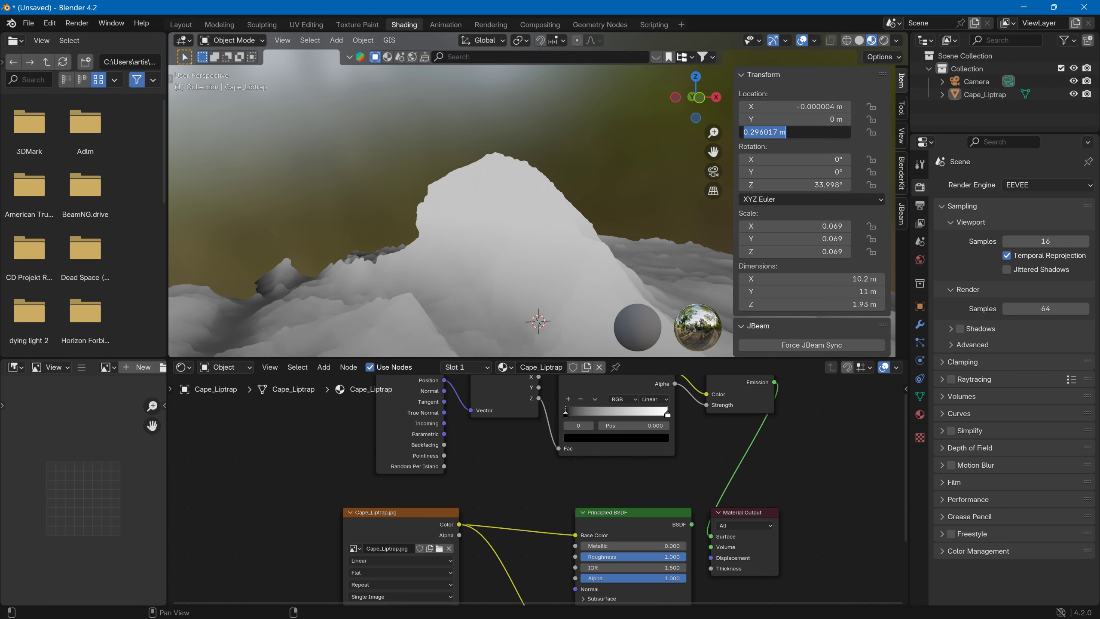
type("0")
key("Return")
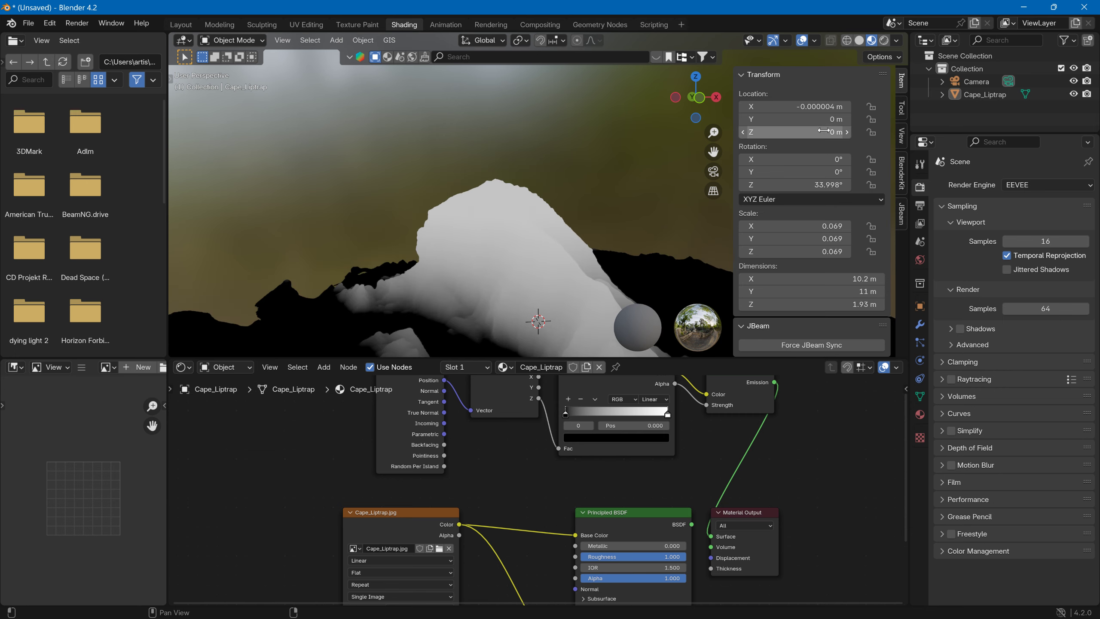
scroll(645, 190, "down", 5)
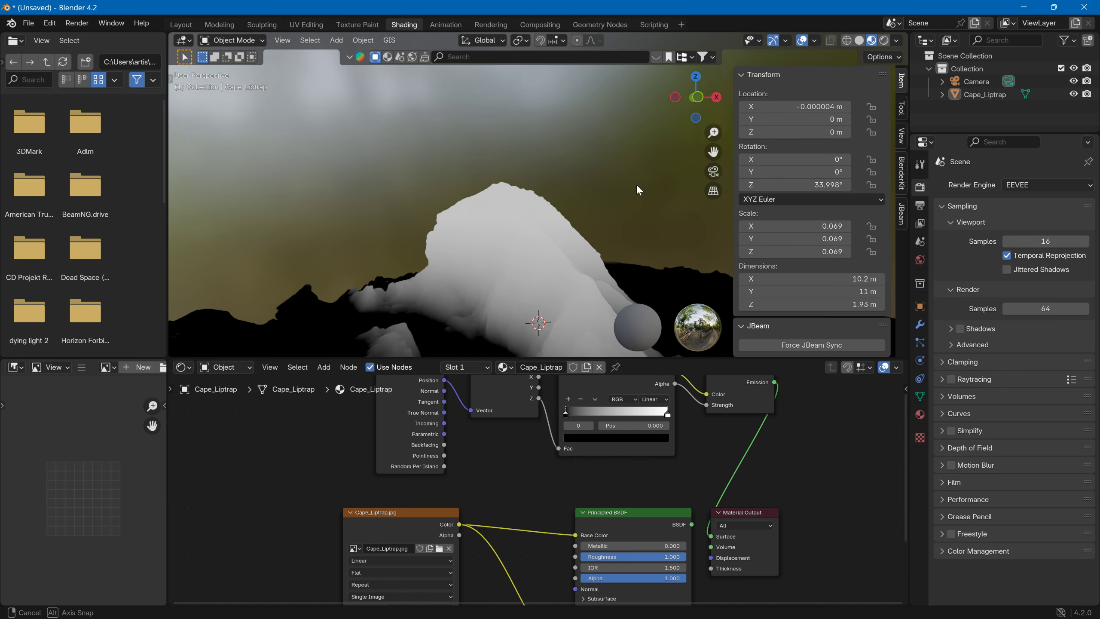
middle_click_drag(636, 184, 567, 265)
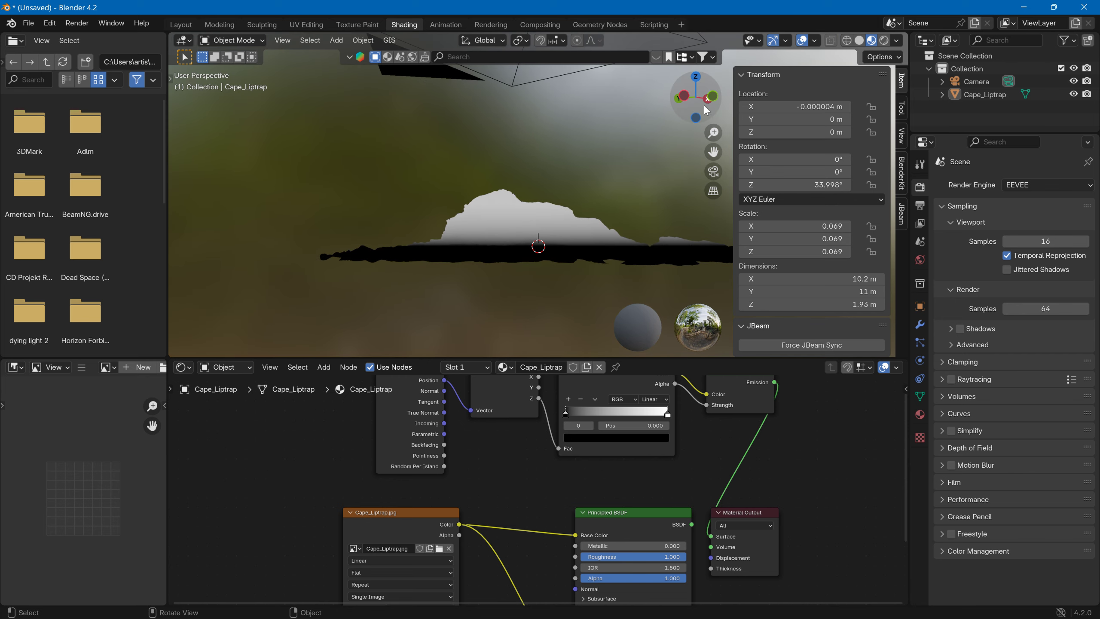
Step: From Left Orthographic view, move Cape_Liptrap up along Z to about 0.35 m
left_click(684, 98)
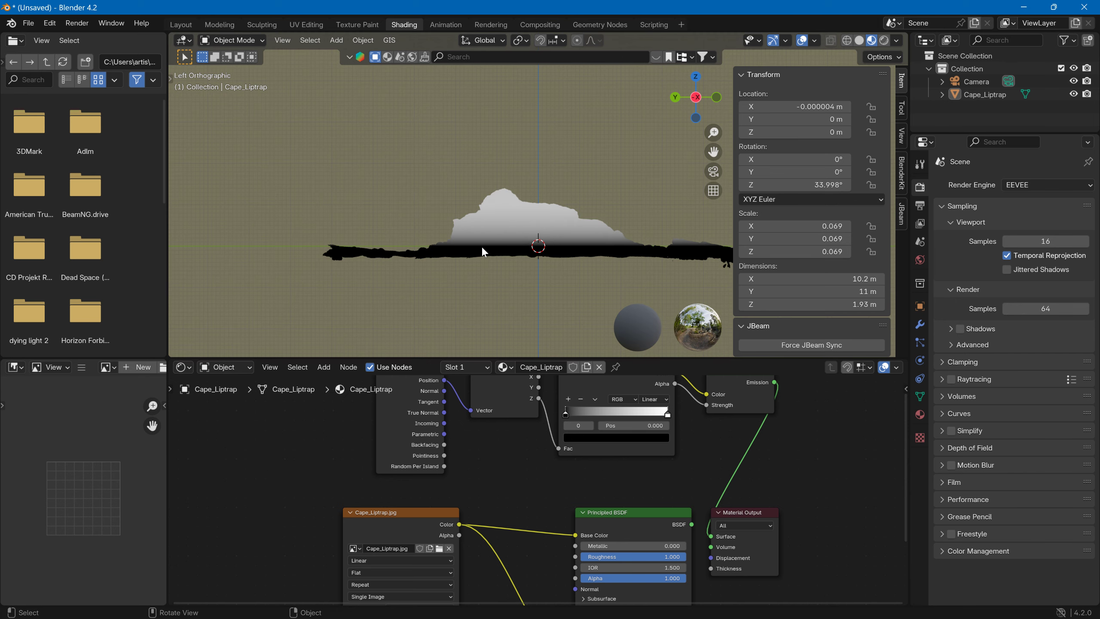
scroll(492, 248, "up", 1)
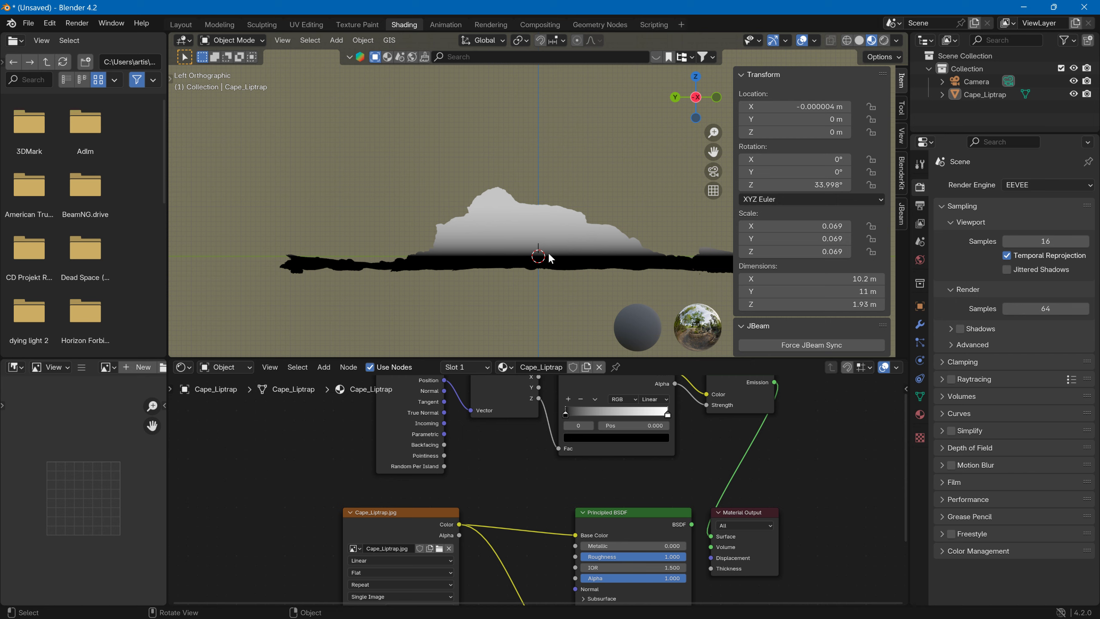
left_click(463, 246)
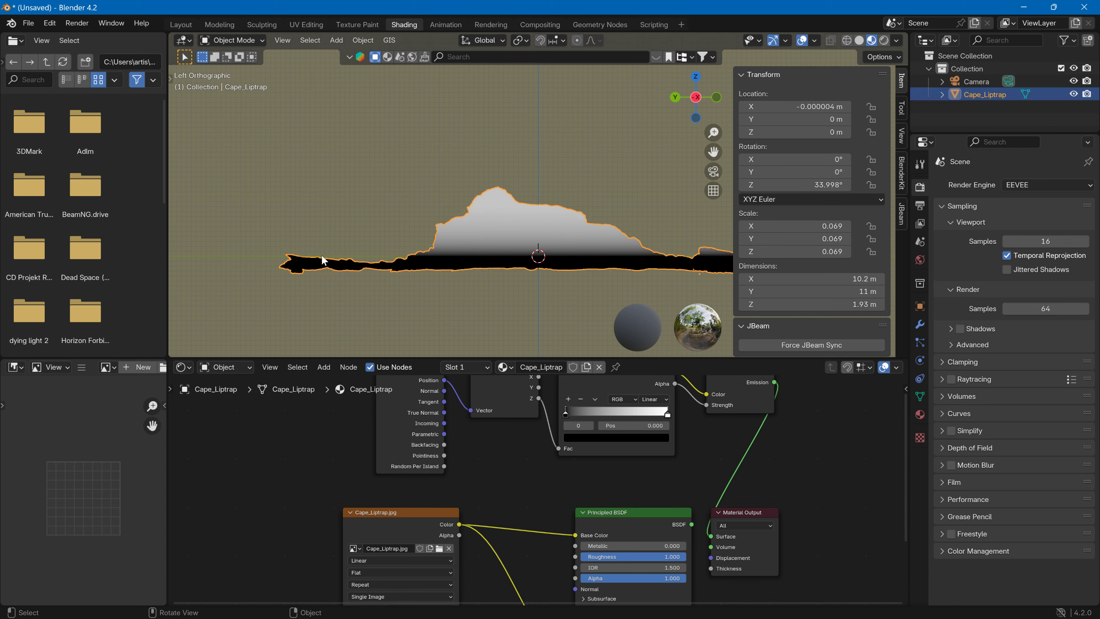
key("g")
key("z")
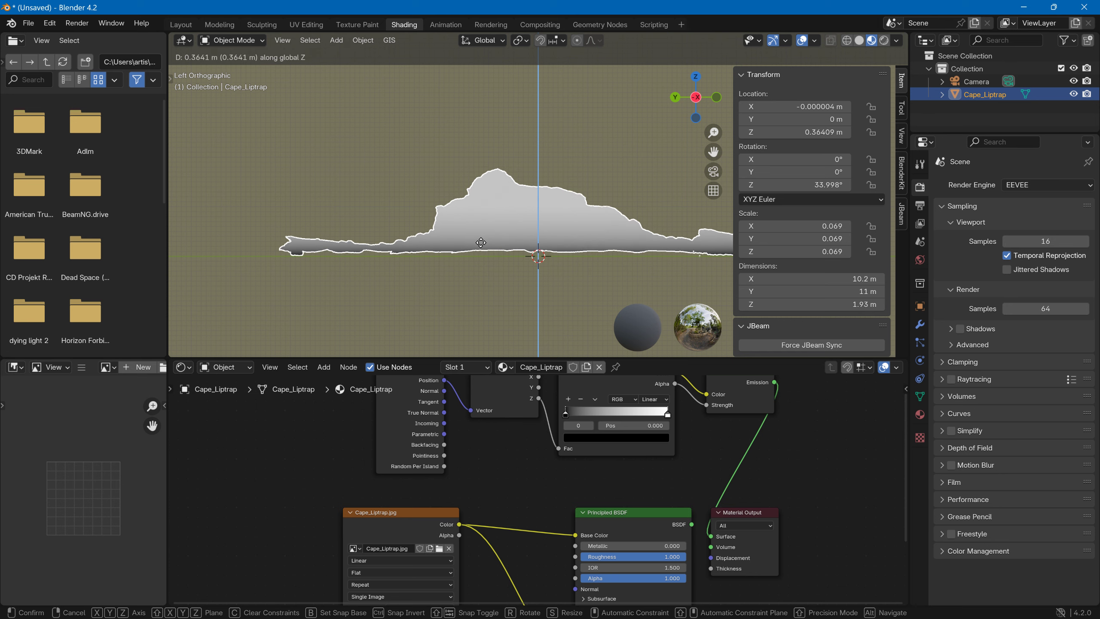
left_click(483, 248)
Step: View the terrain through the scene camera and move the Color Ramp black stop to 0.097
middle_click_drag(563, 192, 426, 276)
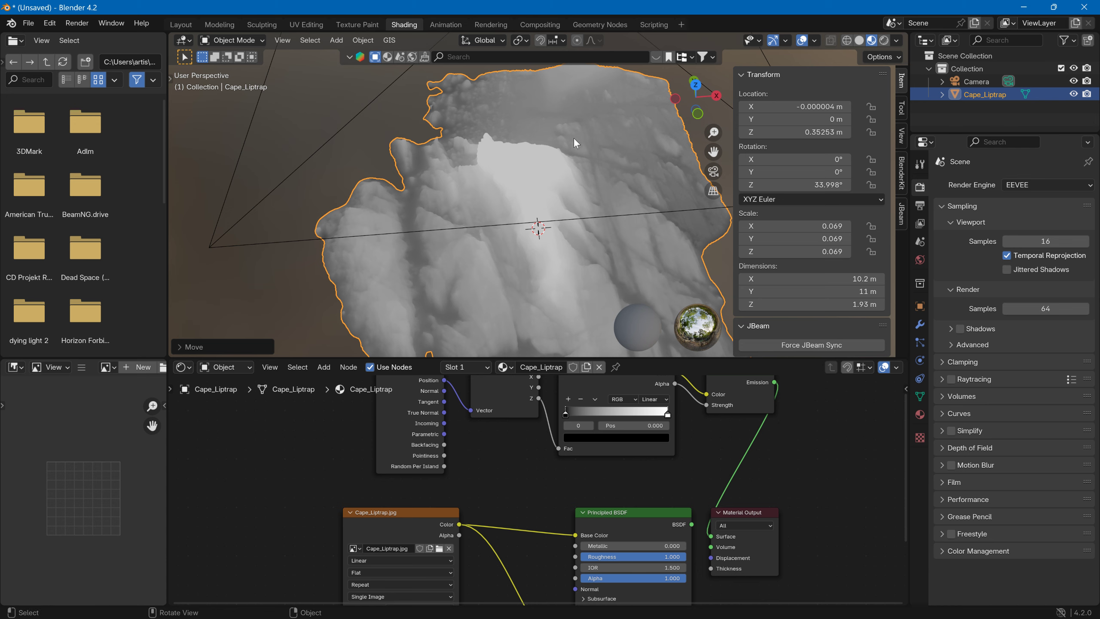
middle_click_drag(574, 138, 560, 195)
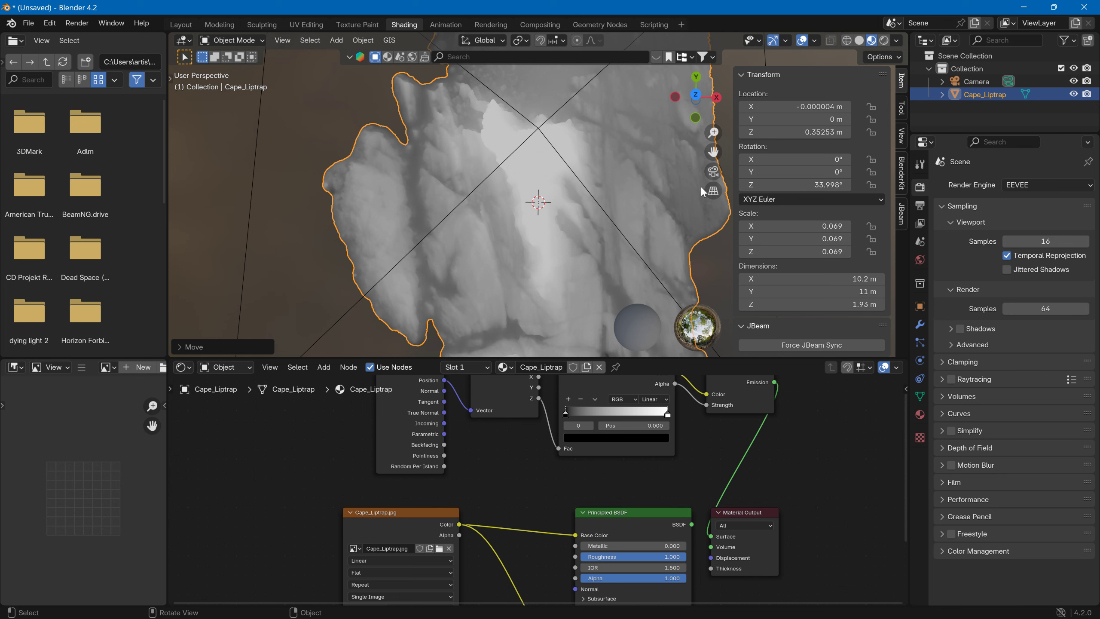
left_click(711, 178)
scroll(632, 199, "down", 5)
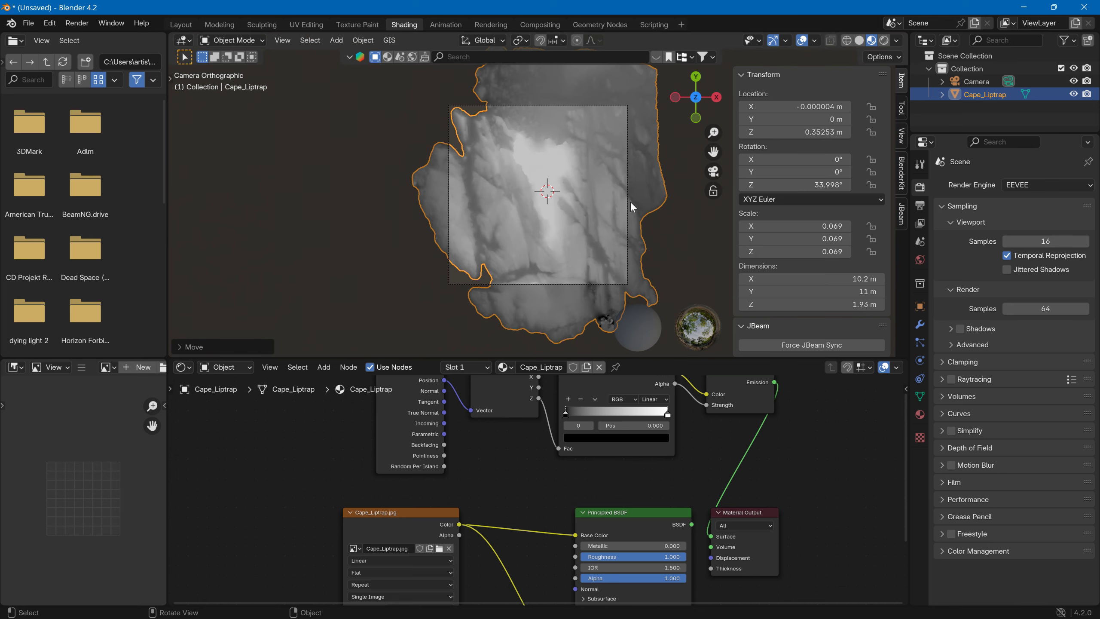
scroll(631, 202, "up", 2)
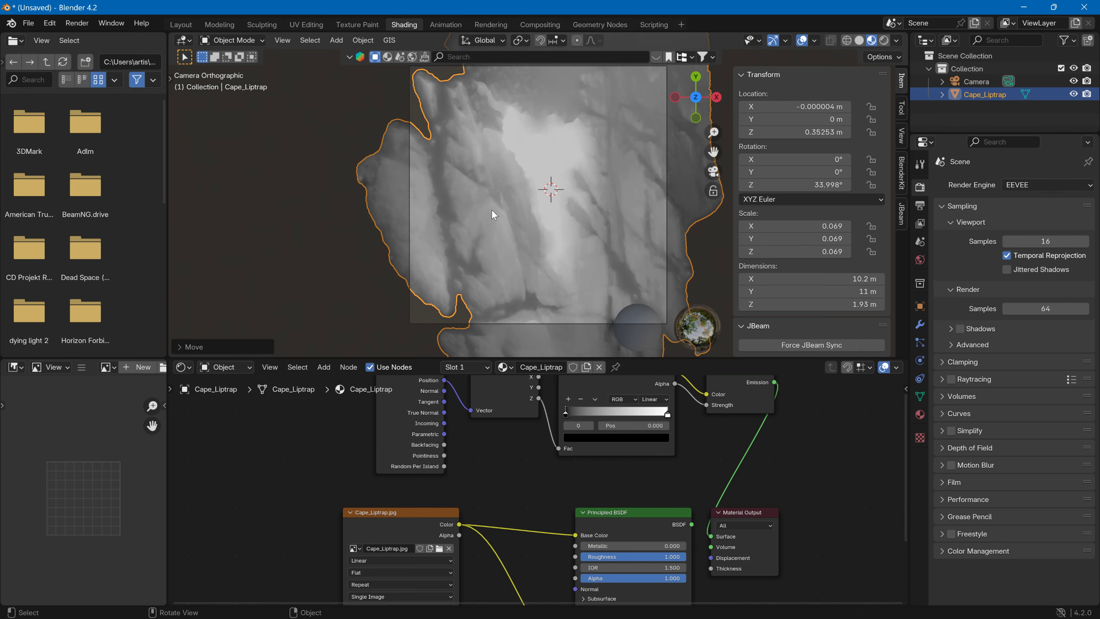
mouse_move(566, 414)
left_mouse_down()
mouse_move(600, 420)
mouse_move(581, 422)
left_mouse_up()
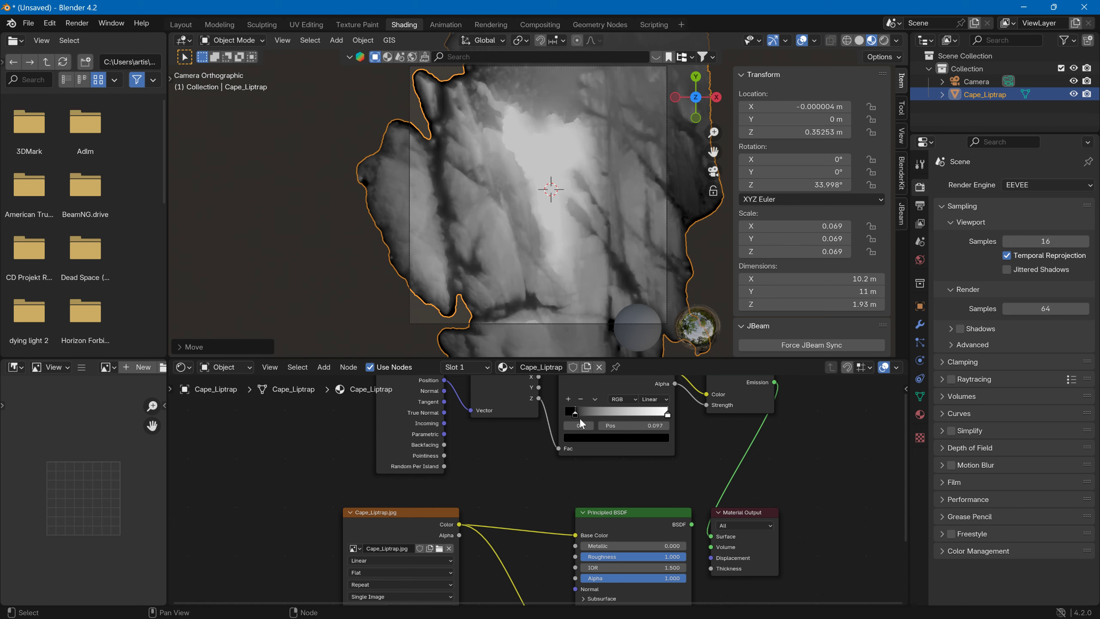
Step: Put the Color Ramp stops back at the ends: black at 0, white at 1
left_click_drag(656, 414, 718, 419)
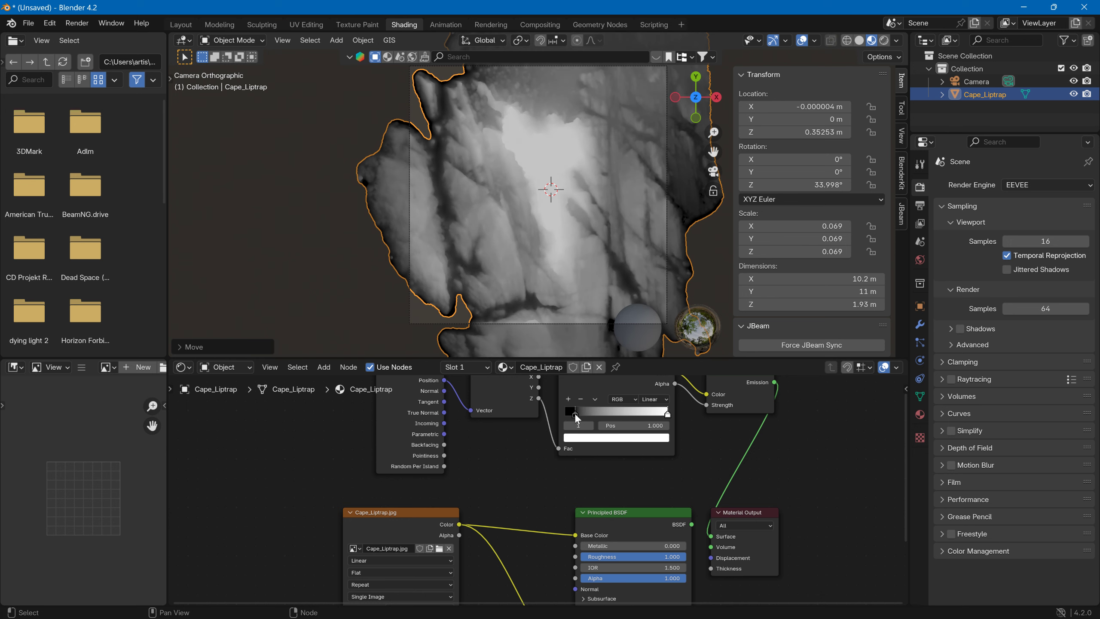
left_click_drag(574, 413, 536, 415)
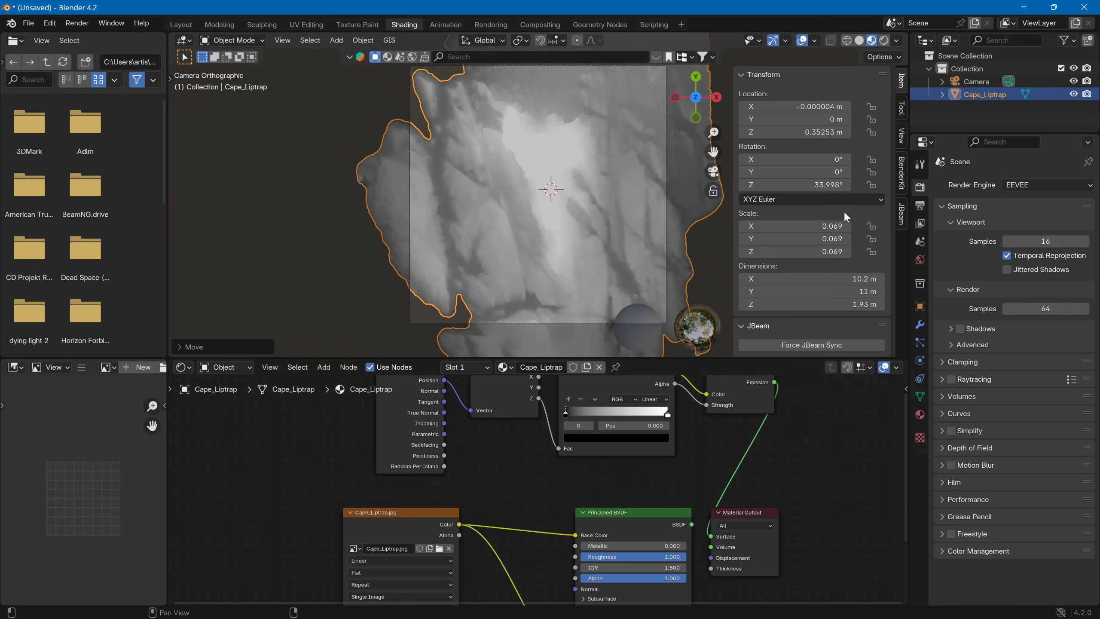
left_click(83, 23)
left_click(92, 38)
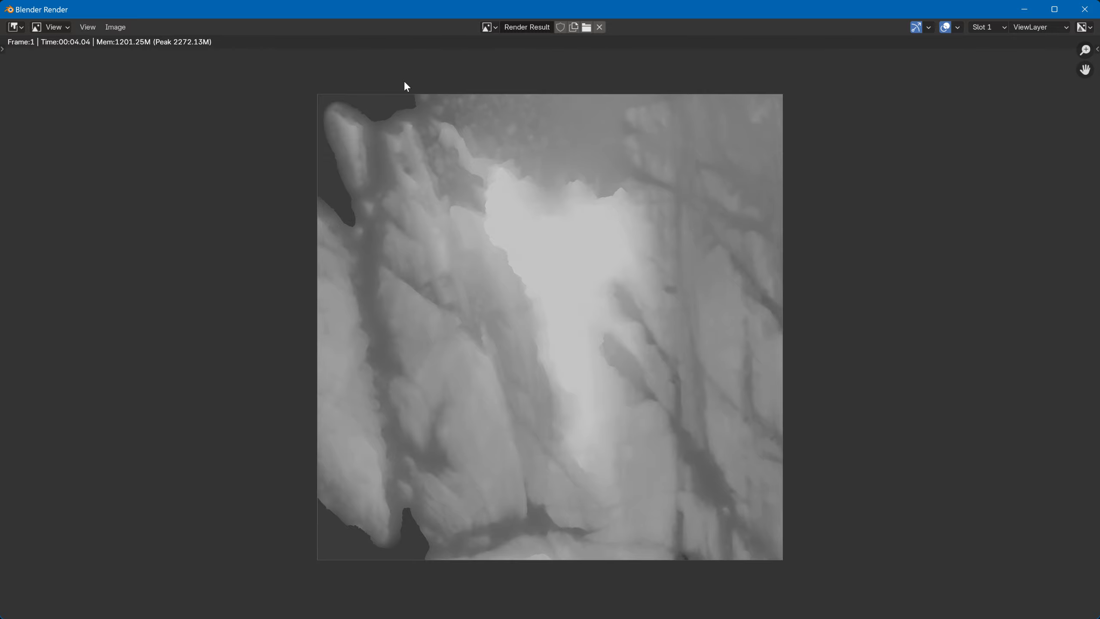
left_click(126, 28)
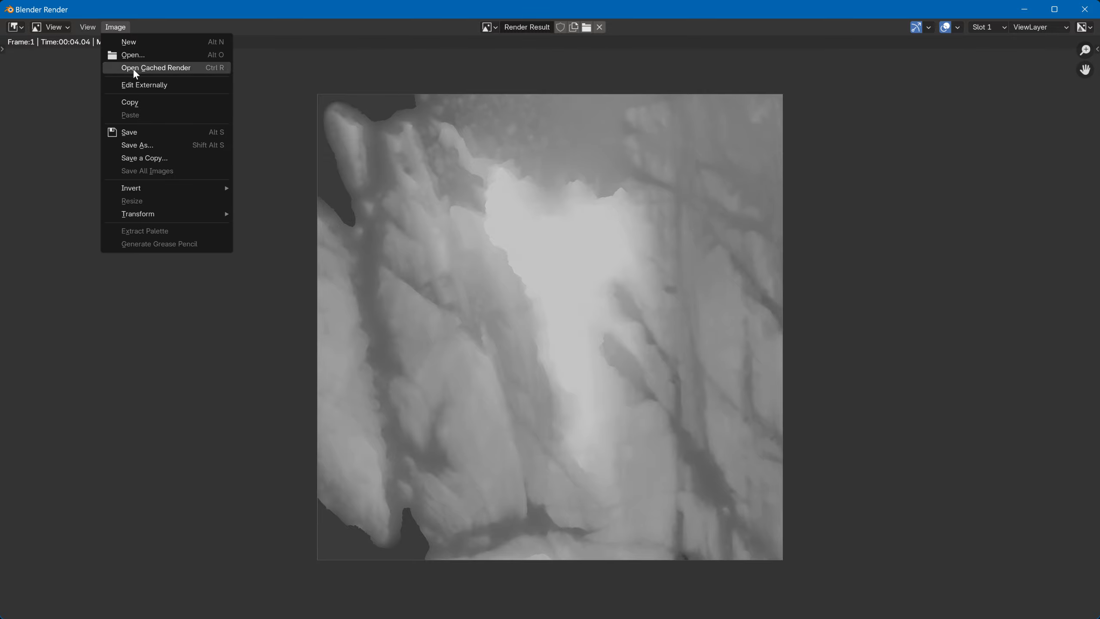
left_click(137, 144)
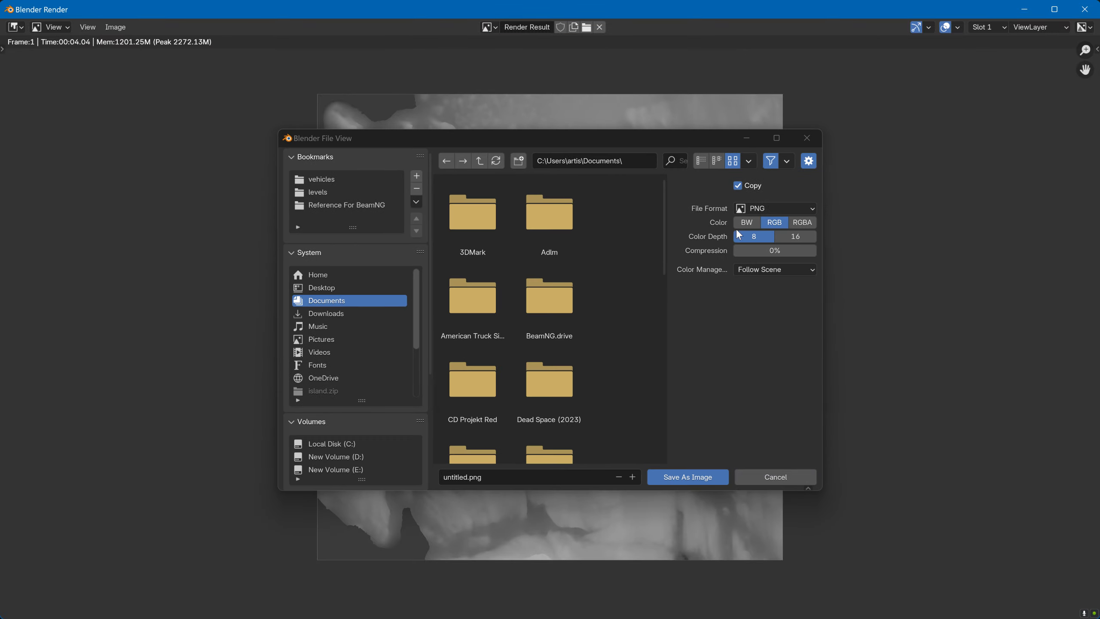
left_click(801, 476)
left_click(1082, 10)
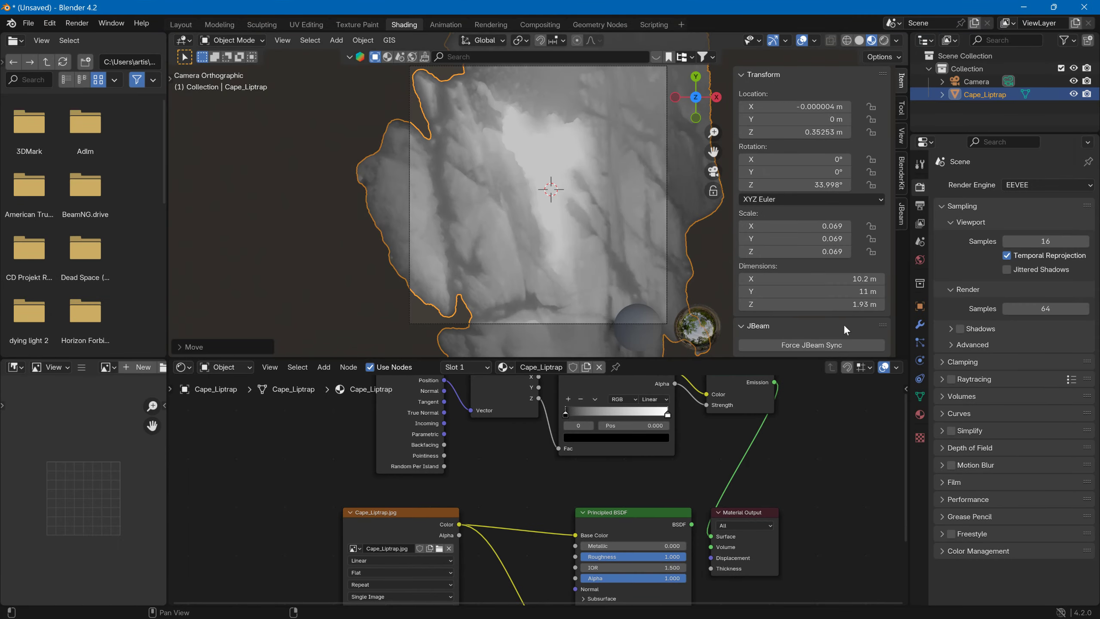
Step: Set the PNG output to BW color, 16-bit depth and 0% compression
middle_click_drag(849, 396, 828, 464)
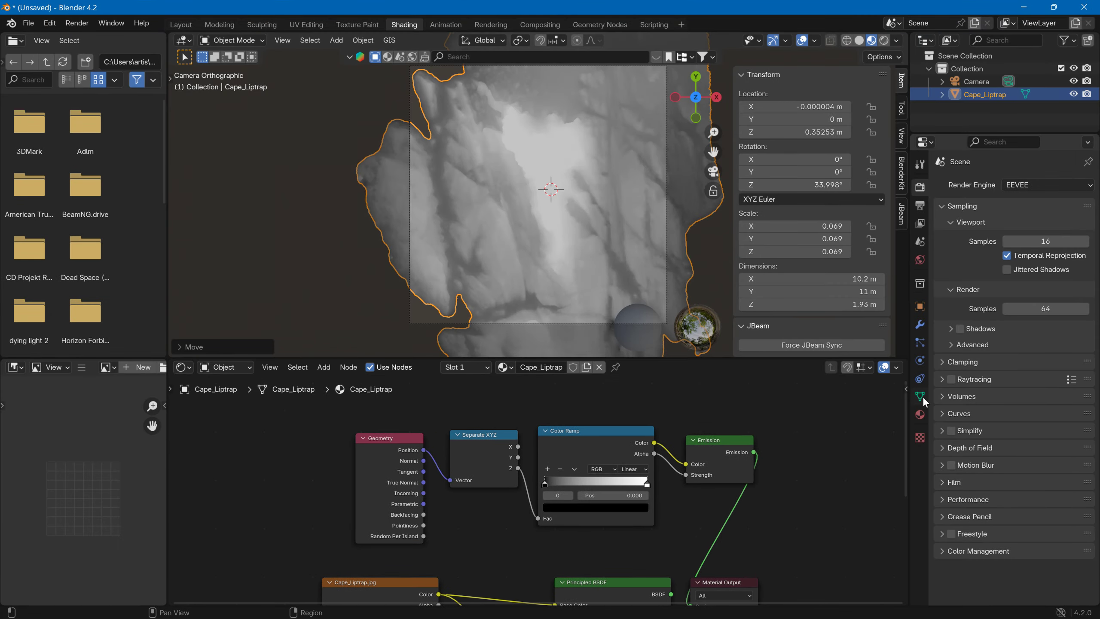
left_click(919, 206)
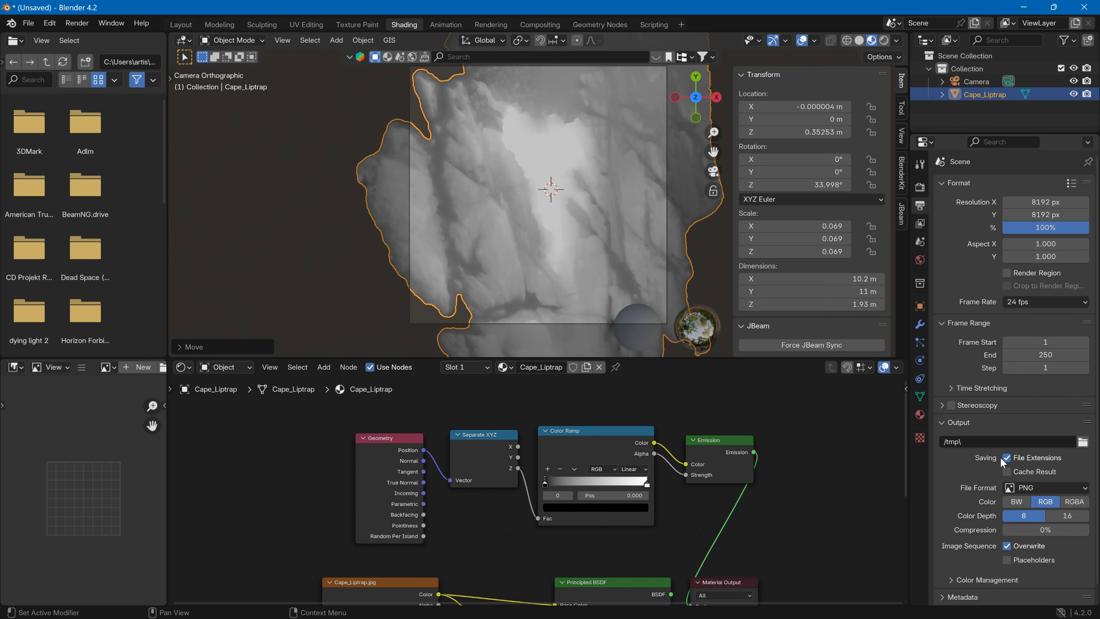
left_click(1018, 503)
left_click(1053, 518)
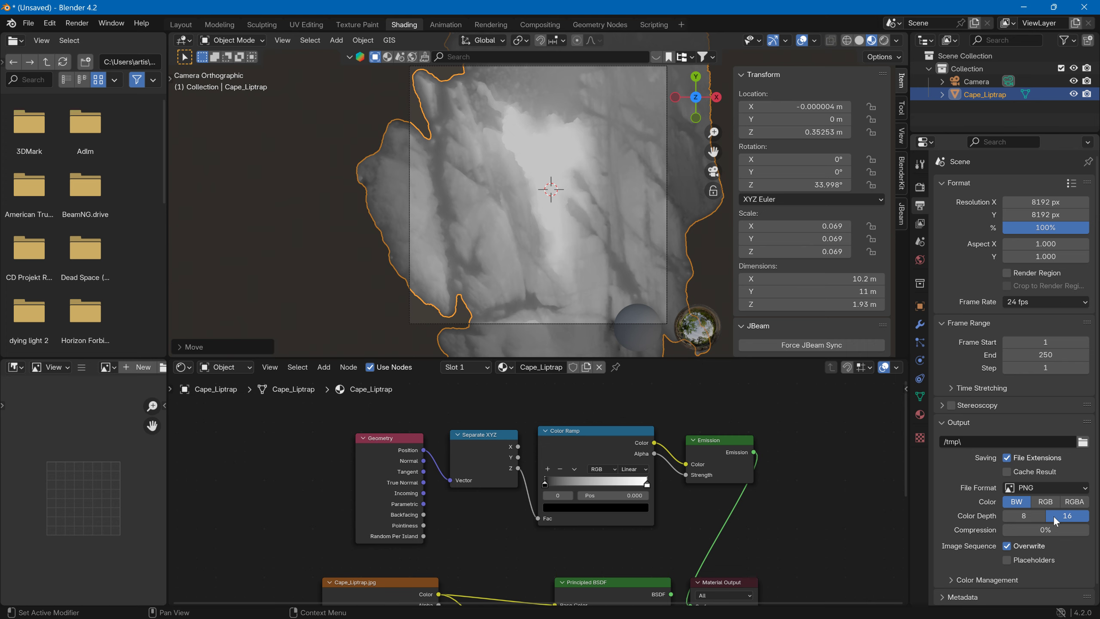
left_click(1052, 529)
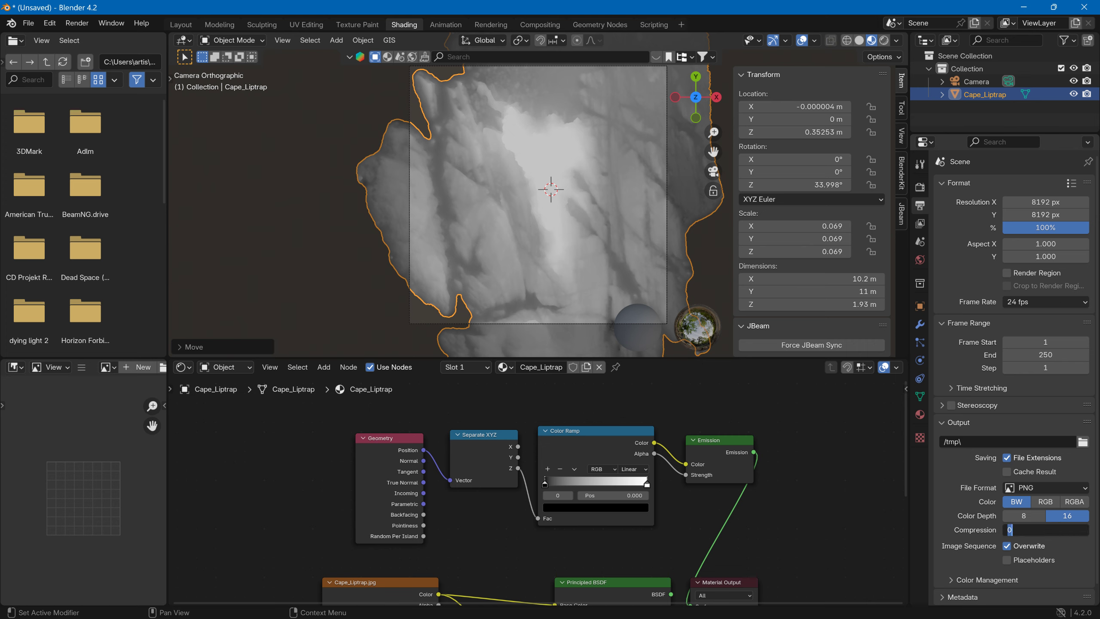
key("Return")
left_click(82, 23)
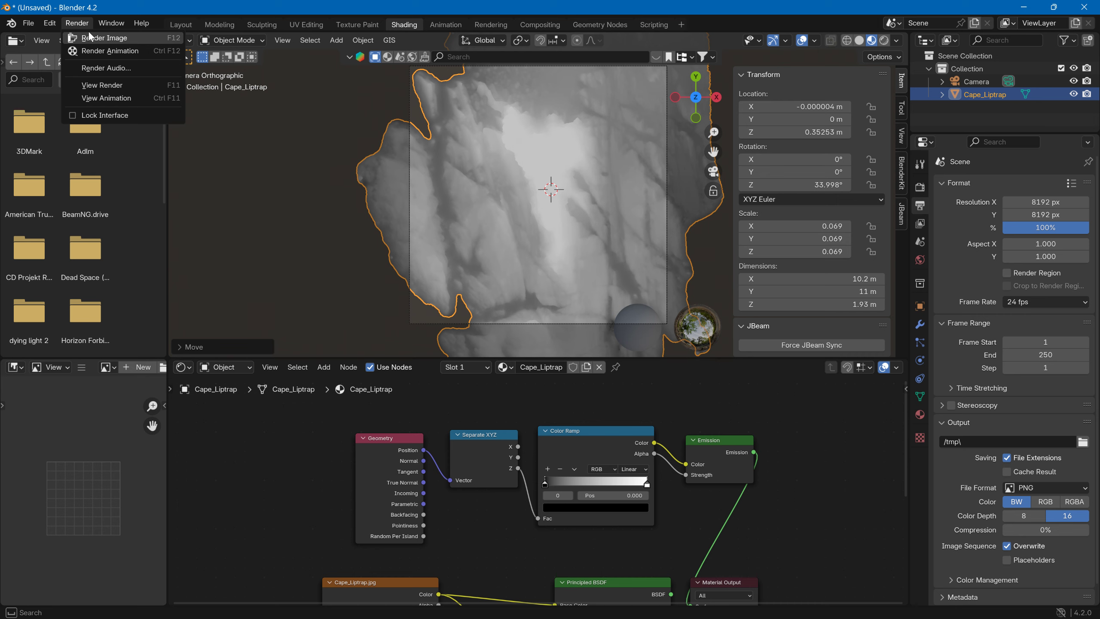
Step: Render the cliff heightmap as a still image
left_click(89, 33)
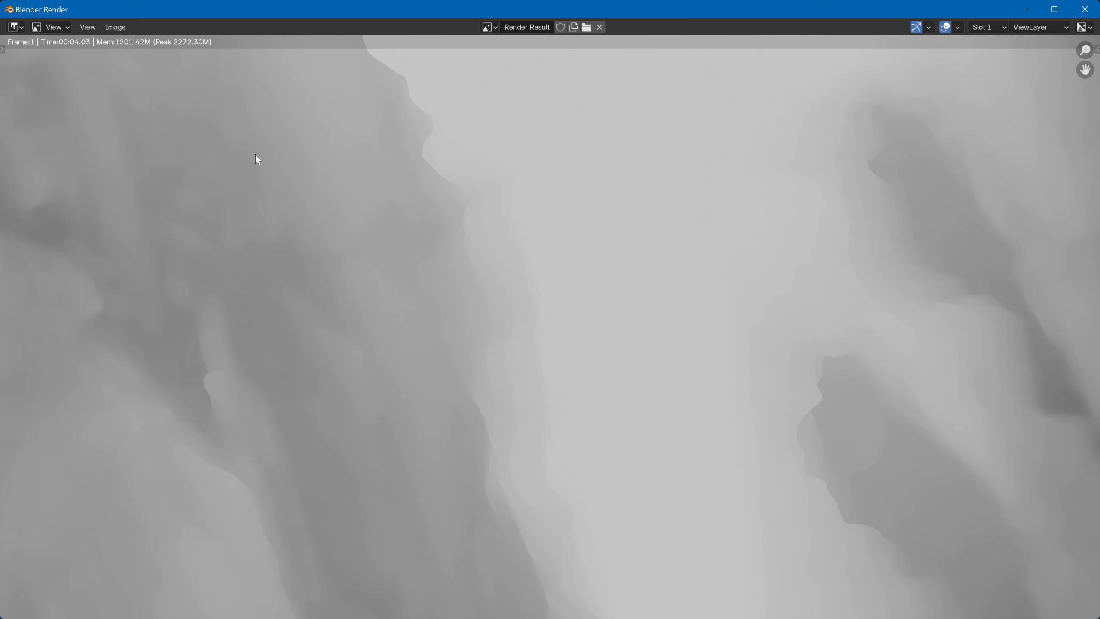
scroll(350, 181, "down", 5)
scroll(350, 181, "down", 2)
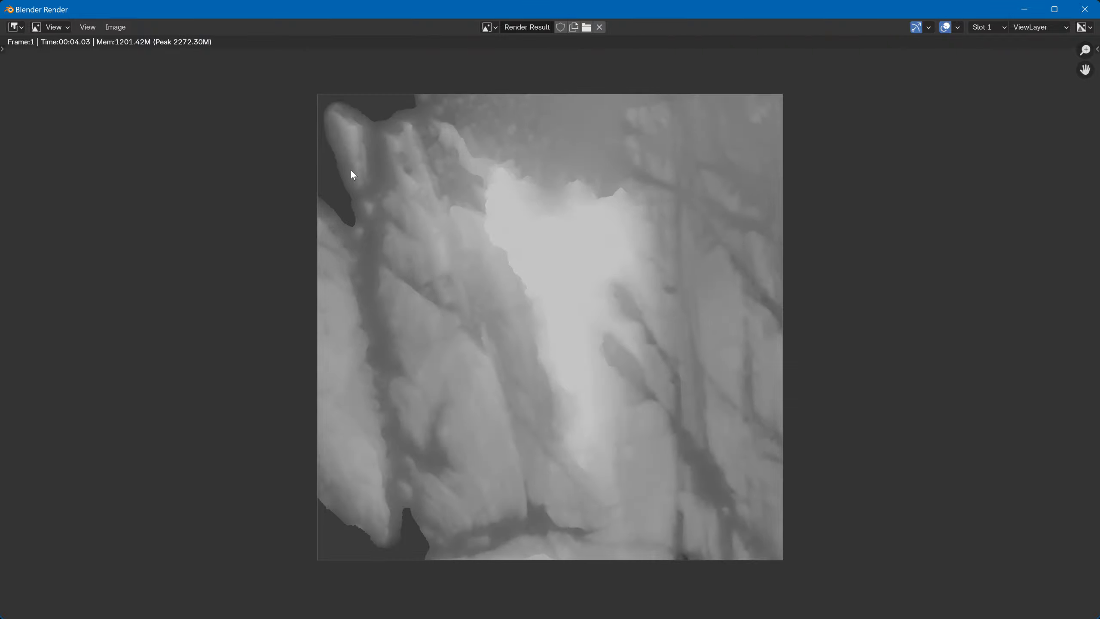
Step: Bring up Save As for the render and pick the Desktop folder
left_click(115, 31)
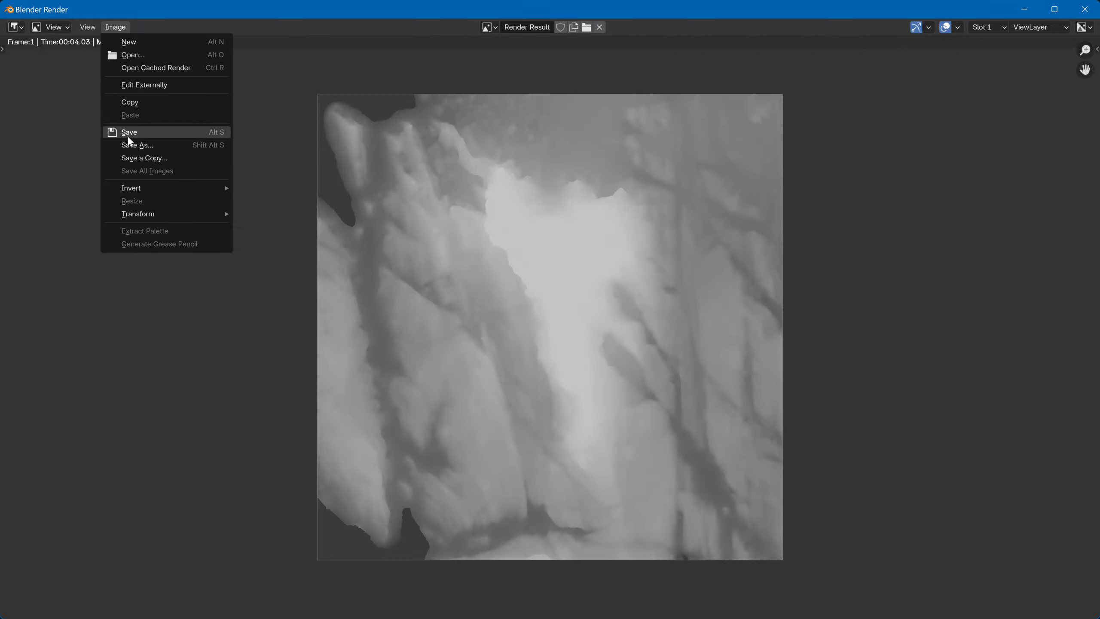
left_click(147, 147)
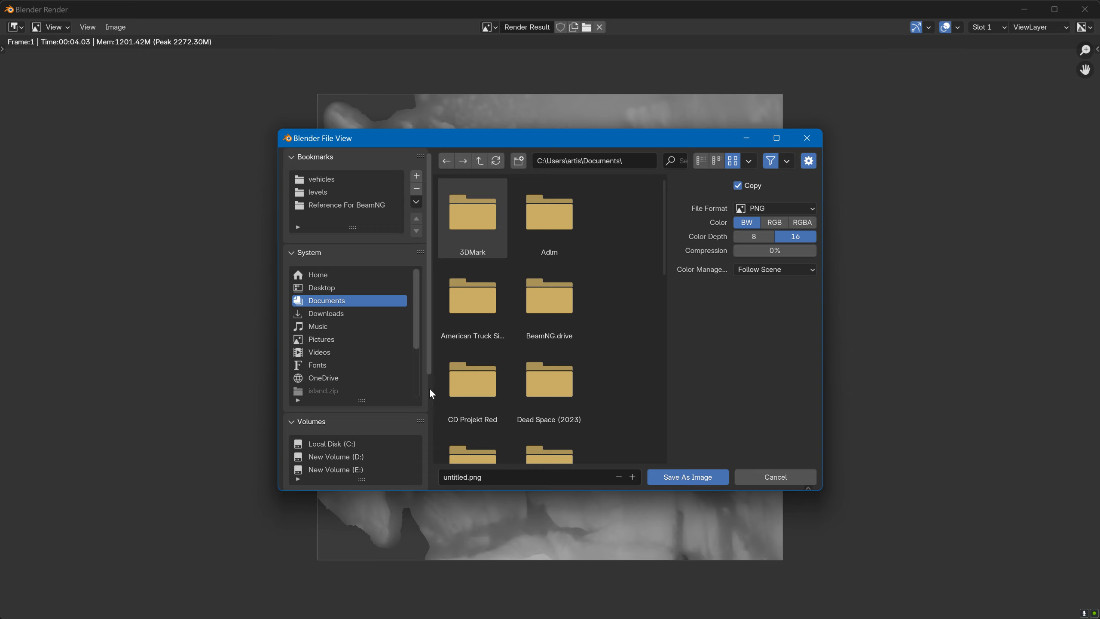
left_click(338, 289)
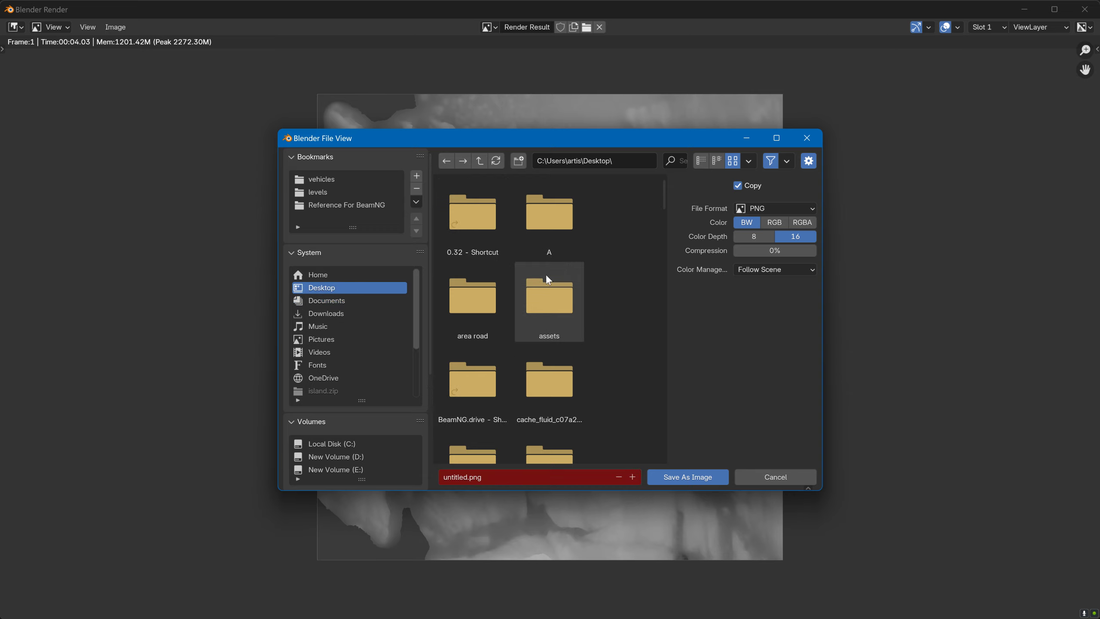
Step: Save the Utah level in BeamNG.drive's World Editor, then minimise BeamNG and the Blender render window
key("alt+Tab")
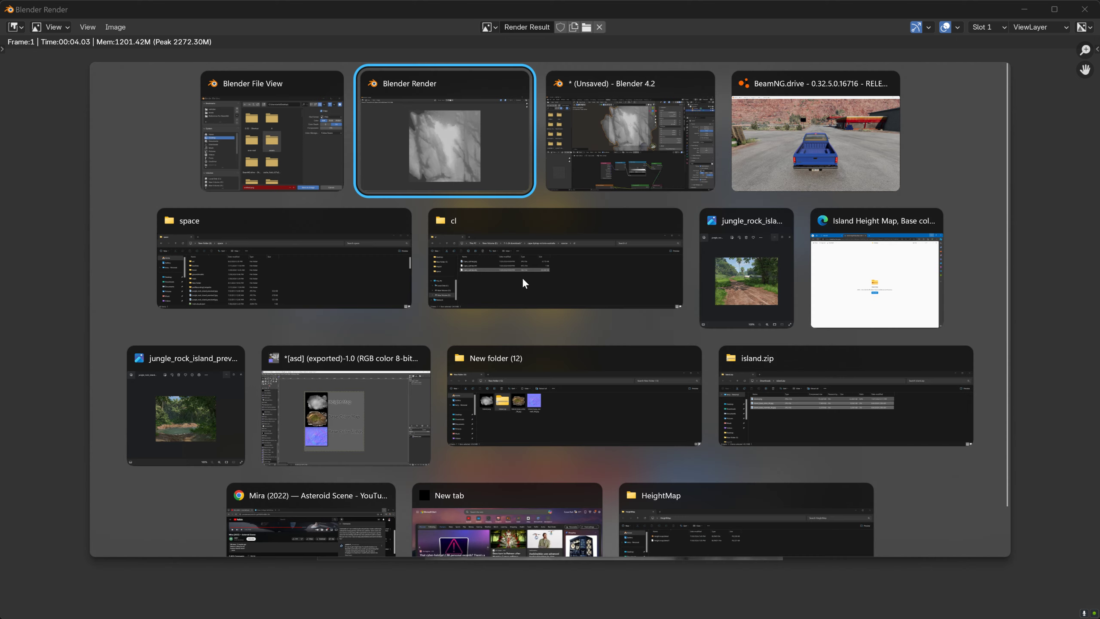
key("alt+Tab")
key("alt+Tab")
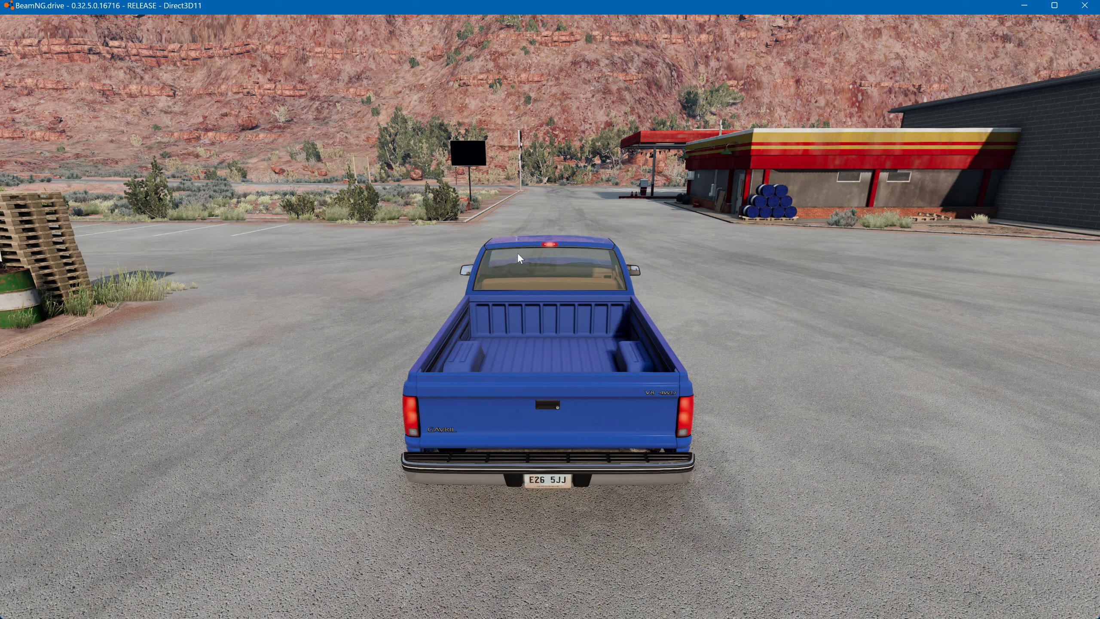
key("XF86AudioLowerVolume")
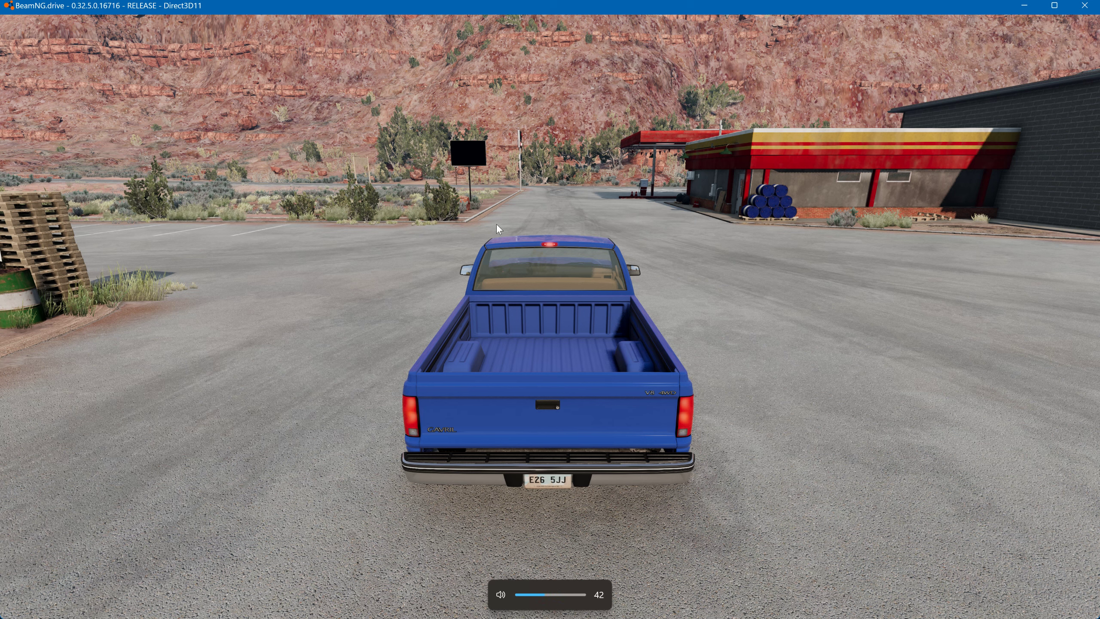
key("F11")
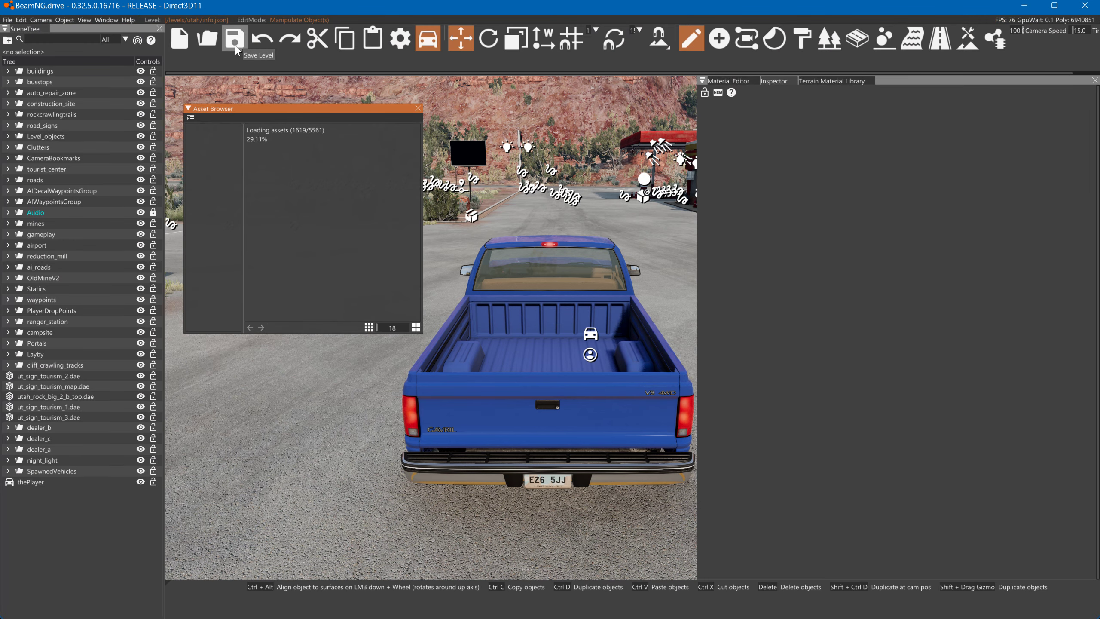
left_click(236, 46)
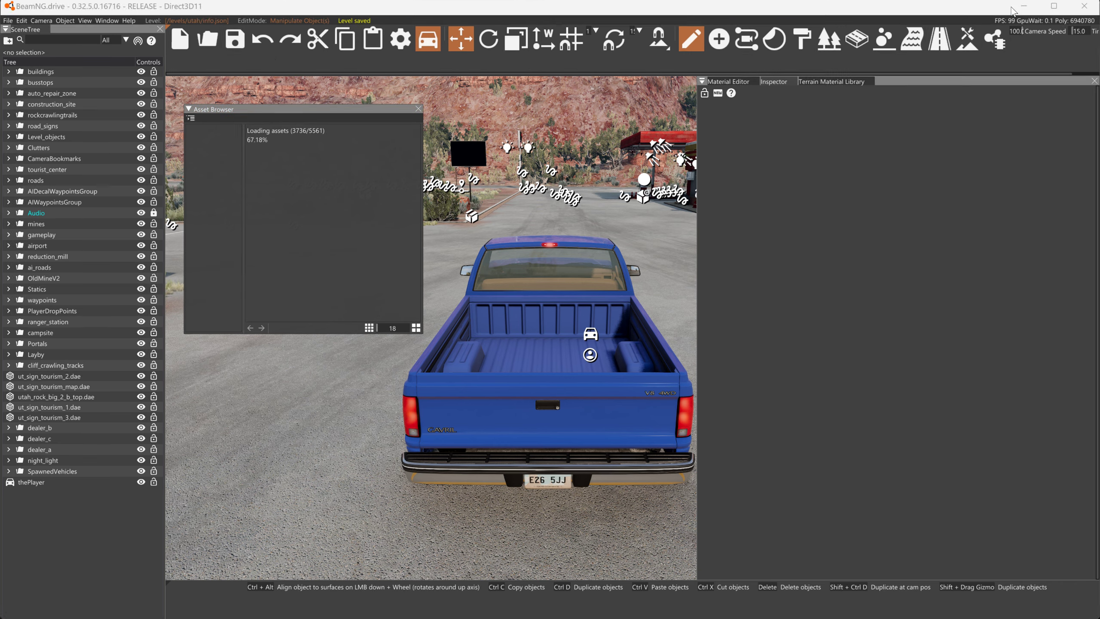
left_click(1024, 5)
left_click(1023, 9)
Step: Minimise the main Blender window and open 0.32 > levels > utah in File Explorer
left_click(1024, 6)
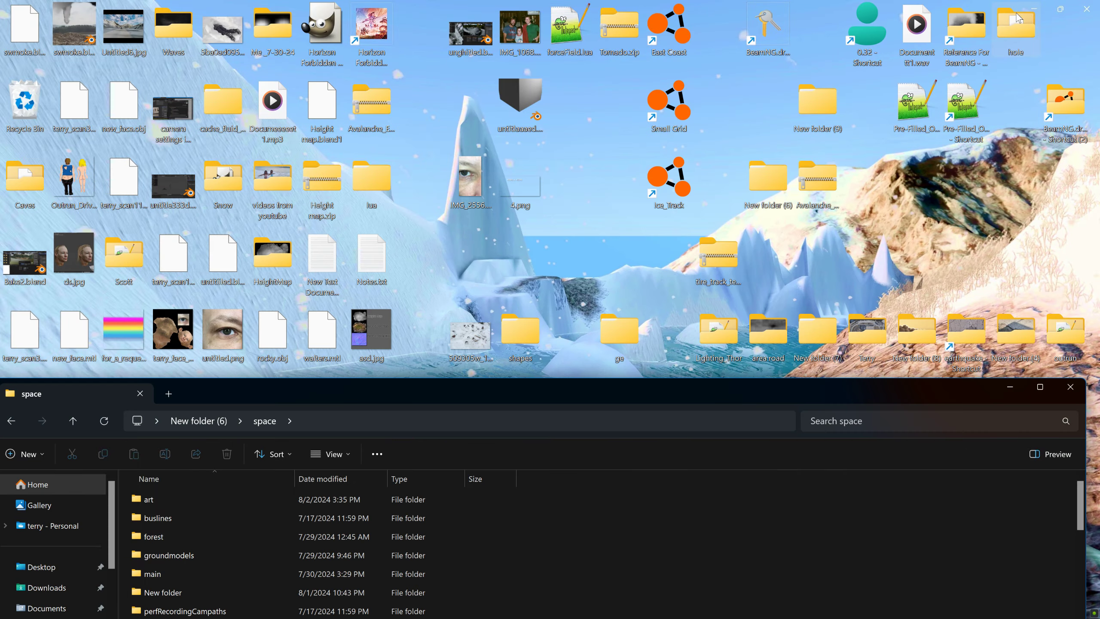
double_click(872, 41)
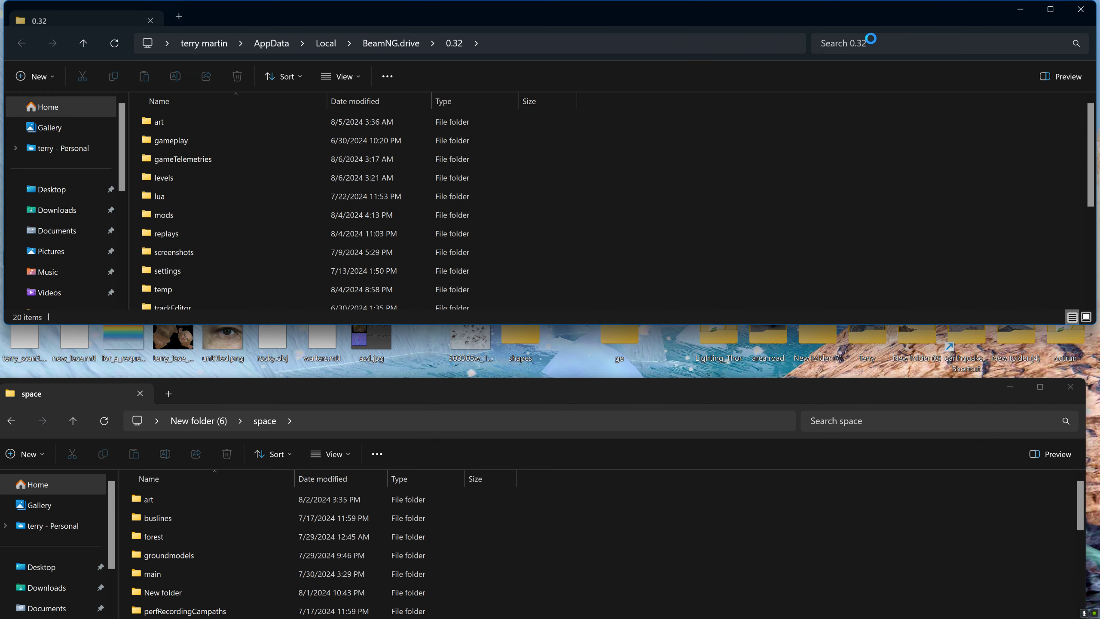
scroll(239, 244, "down", 3)
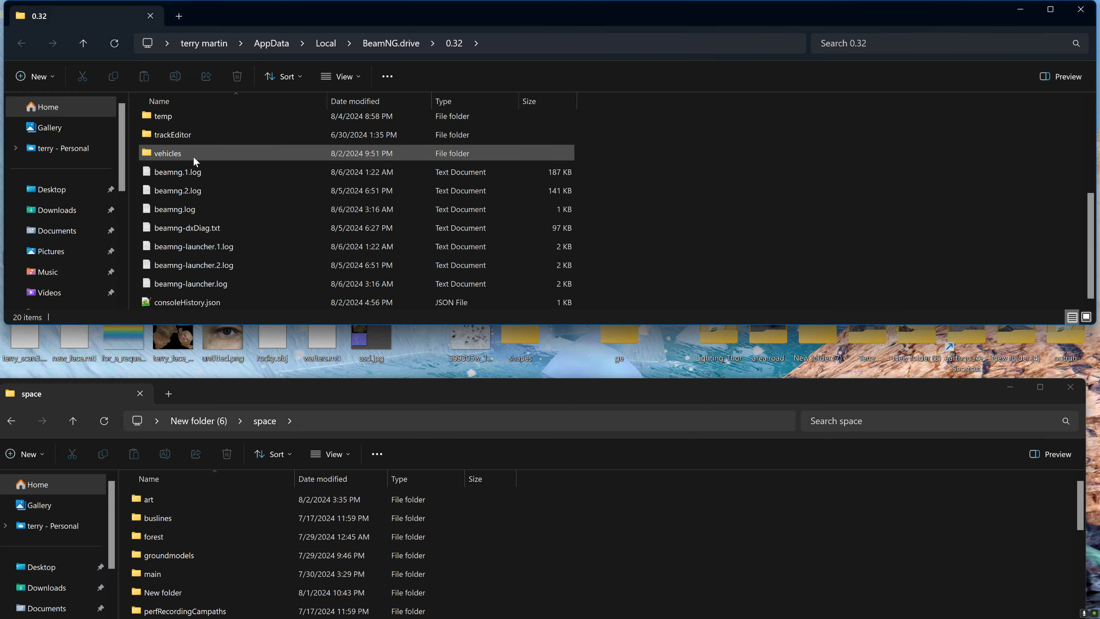
scroll(192, 156, "up", 3)
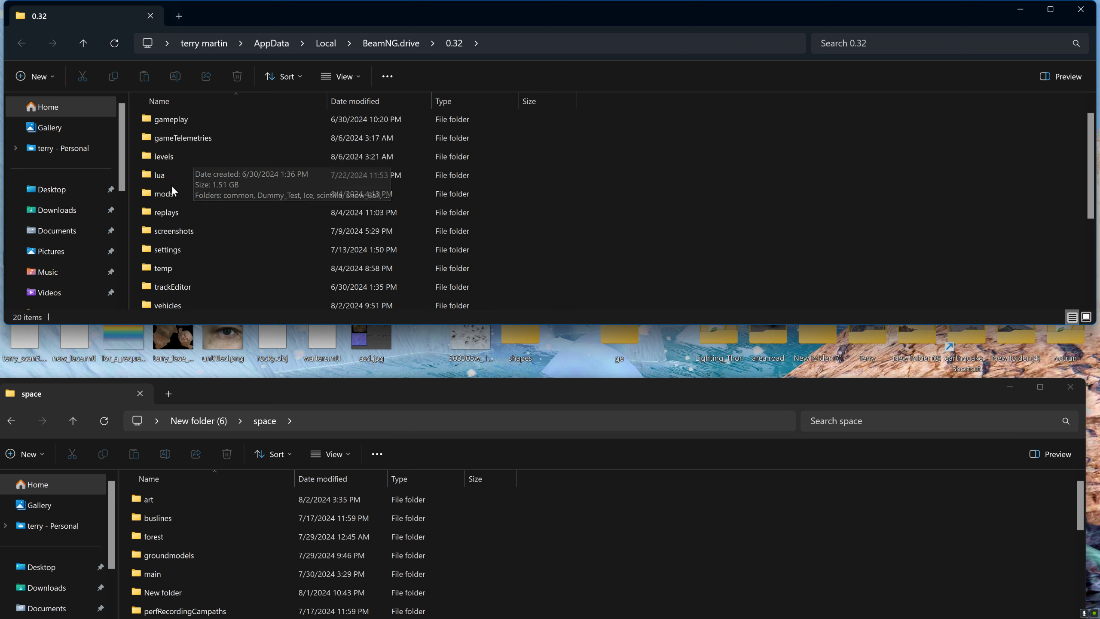
double_click(178, 158)
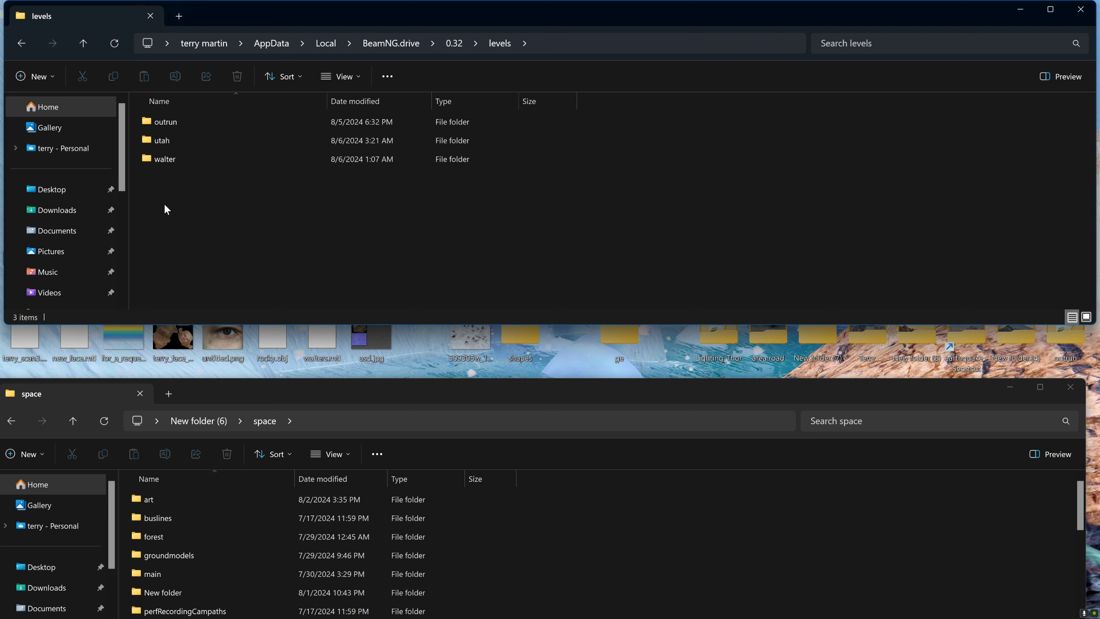
double_click(166, 142)
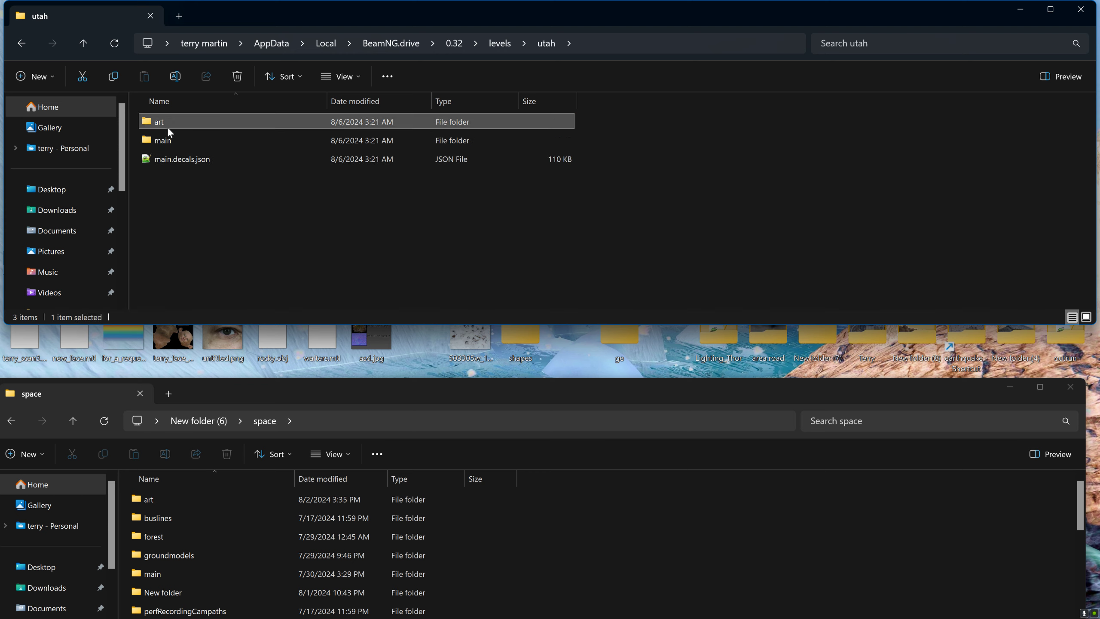
double_click(167, 127)
left_click(500, 51)
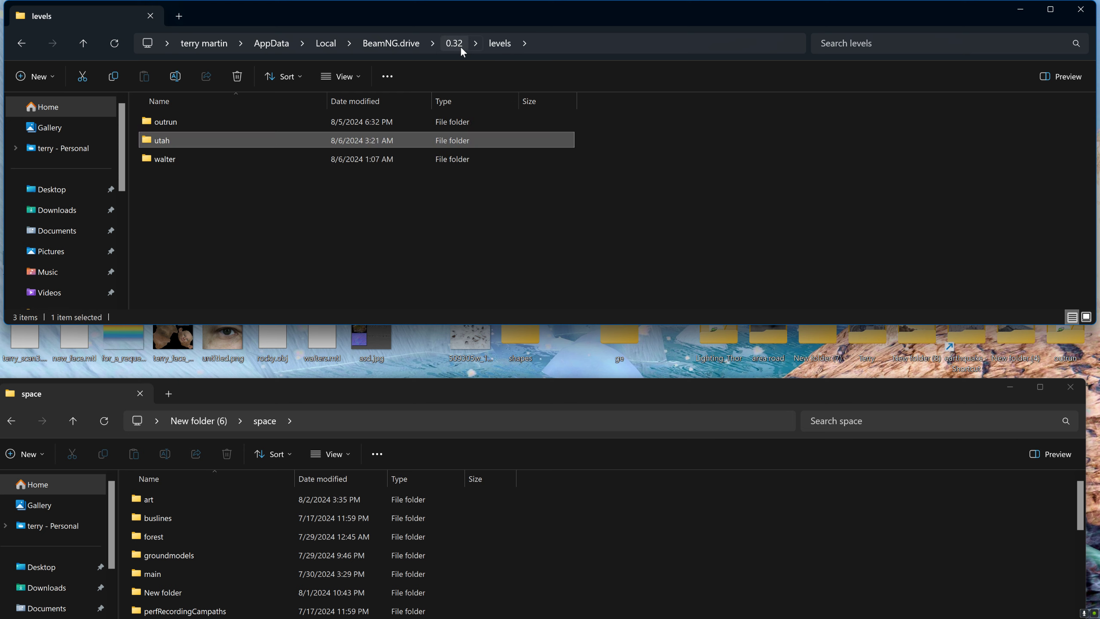
left_click(461, 47)
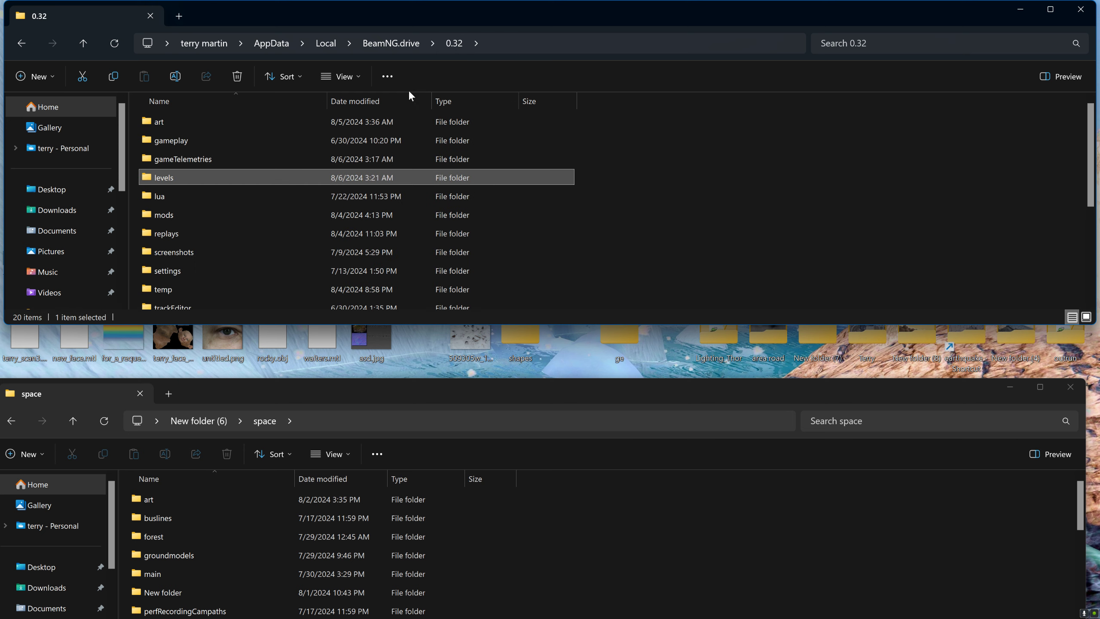
double_click(194, 176)
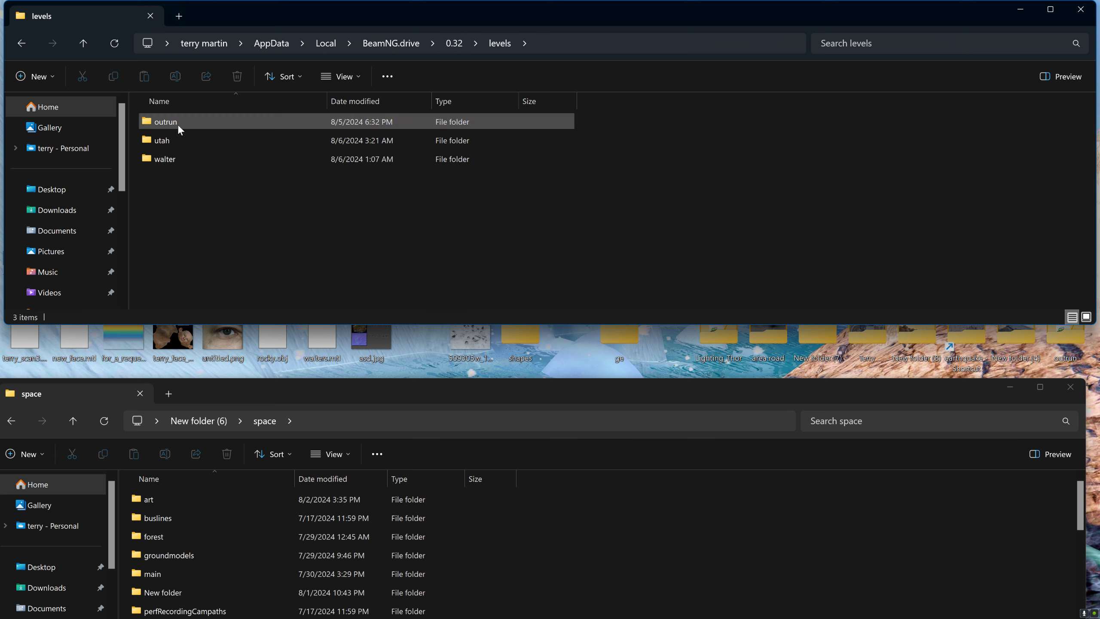
double_click(161, 143)
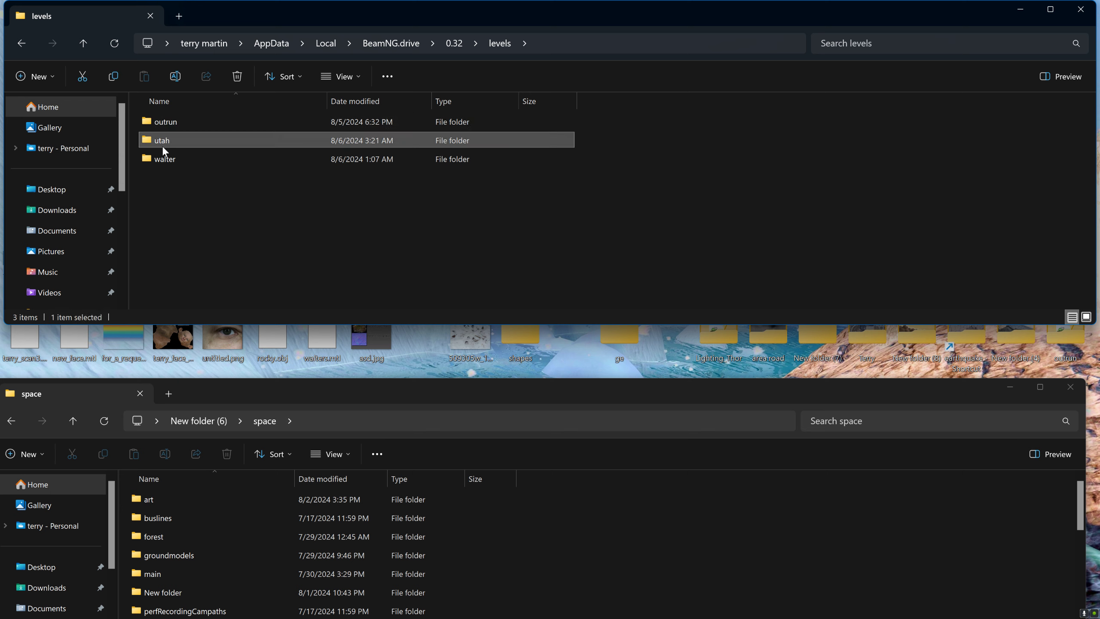